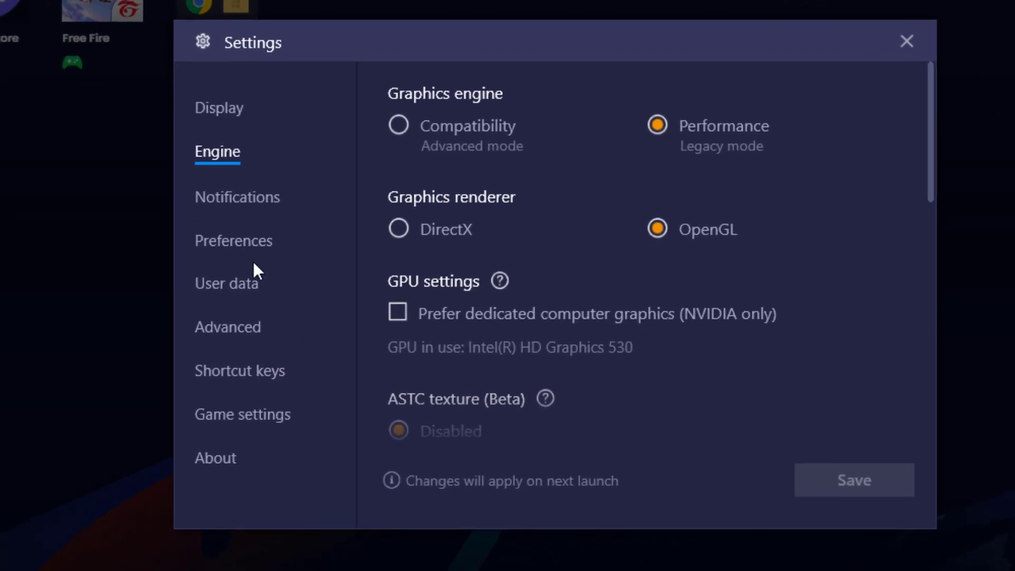
{"action": "scroll", "coordinate": [585, 355], "scroll_direction": "down", "scroll_amount": 10}
{"action": "scroll", "coordinate": [504, 319], "scroll_direction": "up", "scroll_amount": 3}
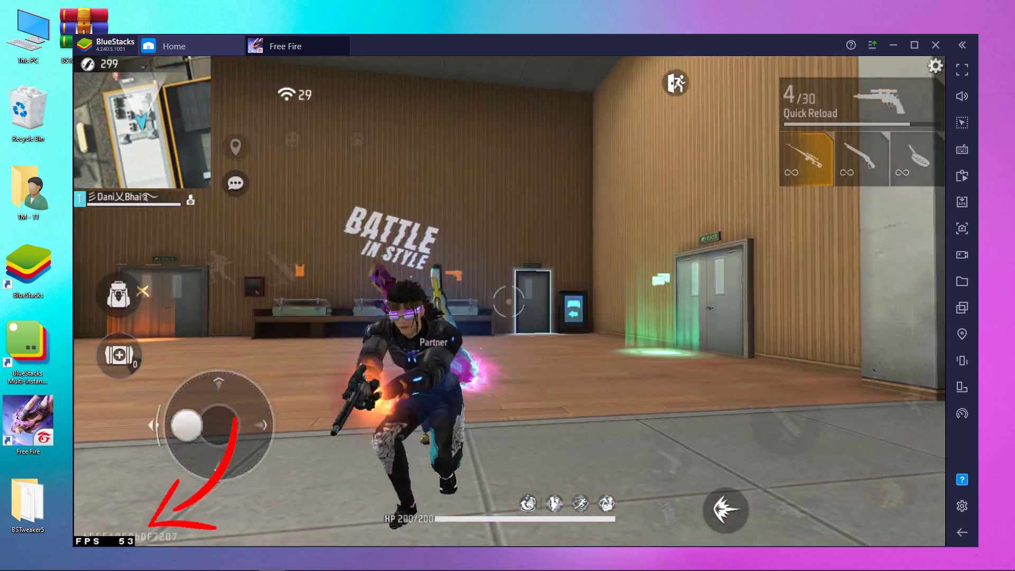
{"action": "key", "text": "w"}
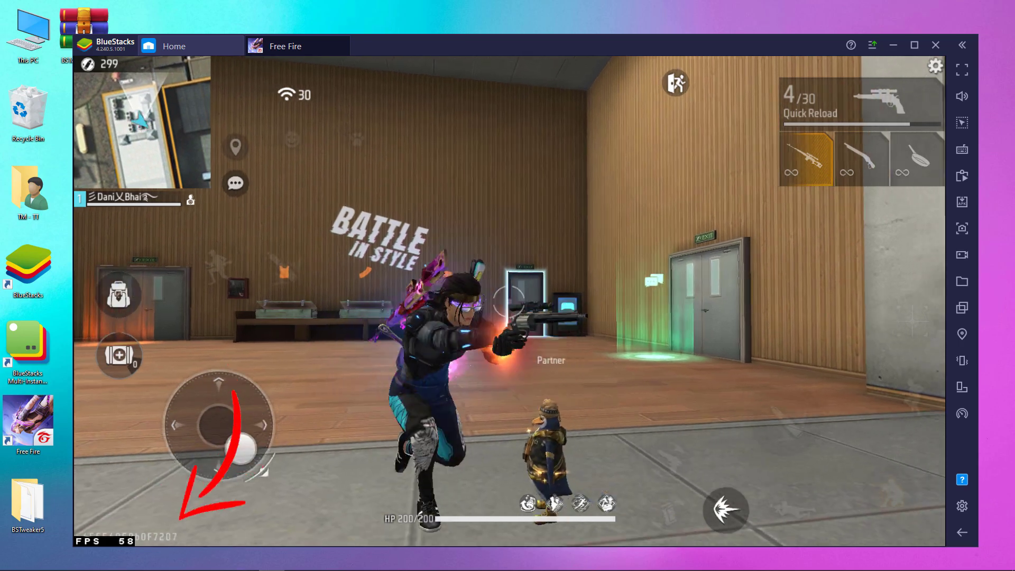
{"action": "key", "text": "a"}
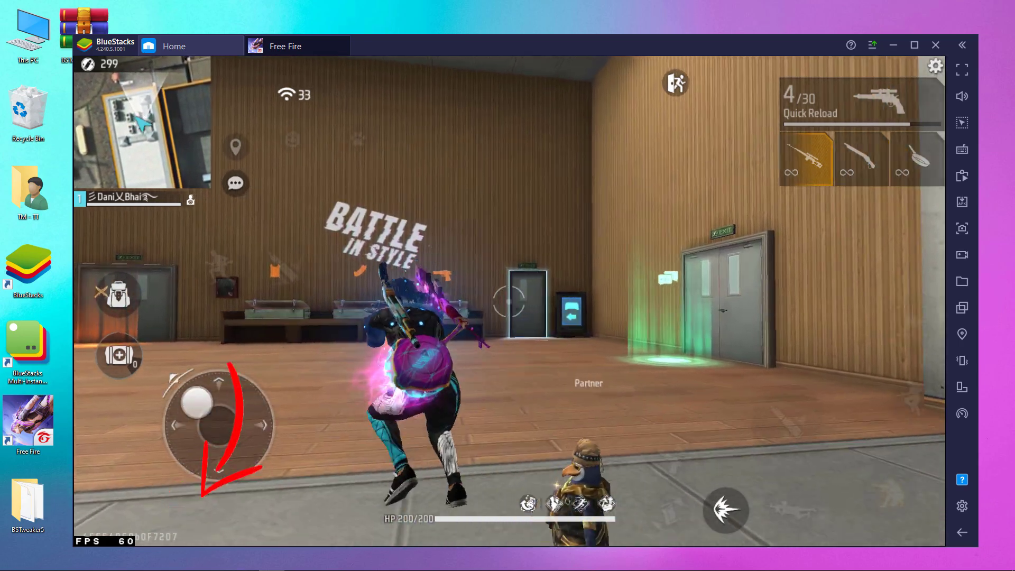
{"action": "key", "text": "d"}
{"action": "key", "text": "a"}
{"action": "key", "text": "d"}
{"action": "key", "text": "a"}
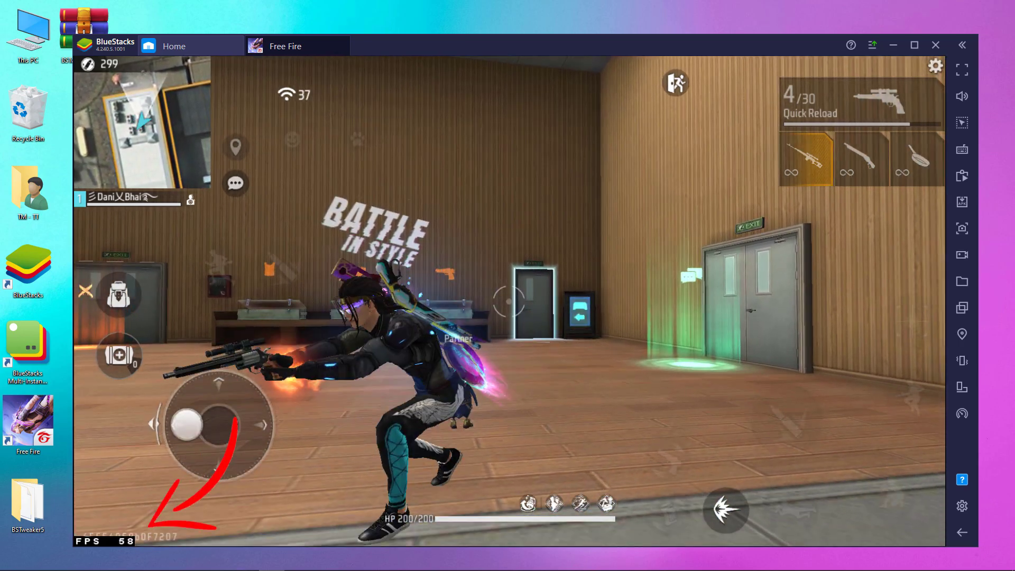
{"action": "key", "text": "d"}
{"action": "key", "text": "w"}
{"action": "key", "text": "a"}
{"action": "key", "text": "a"}
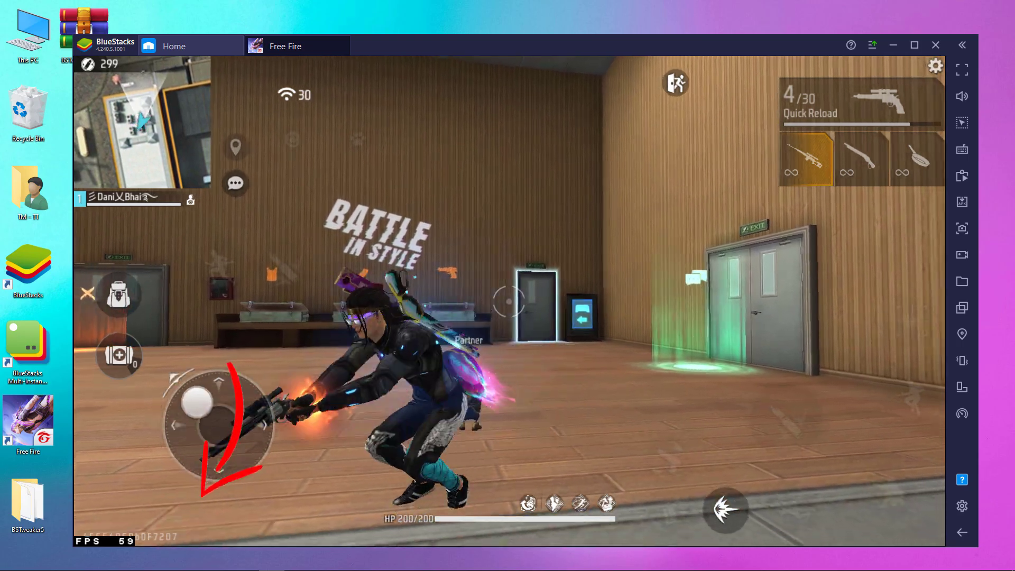
{"action": "key", "text": "a"}
{"action": "key", "text": "d"}
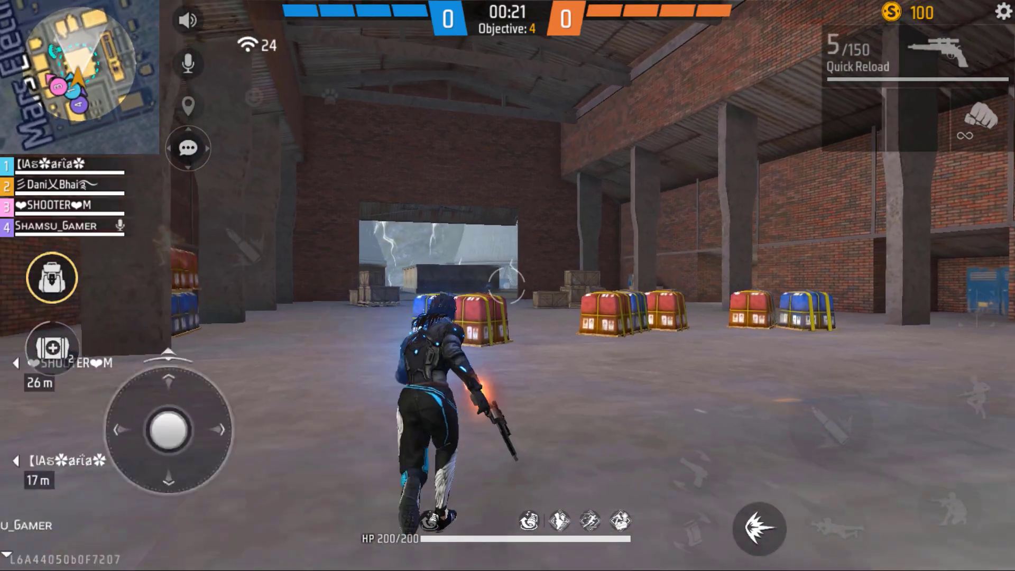
{"action": "key", "text": "s"}
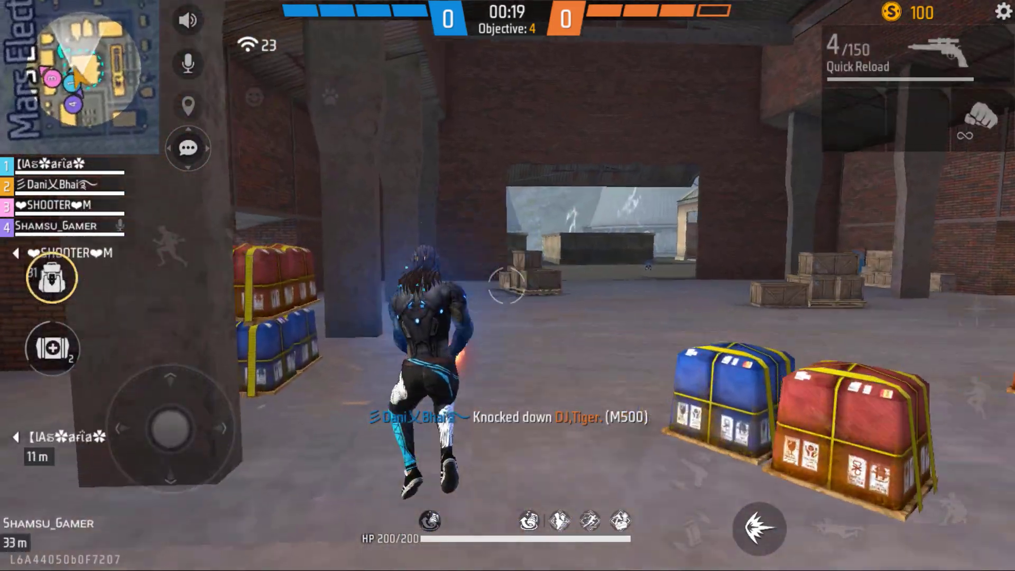
{"action": "key", "text": "a"}
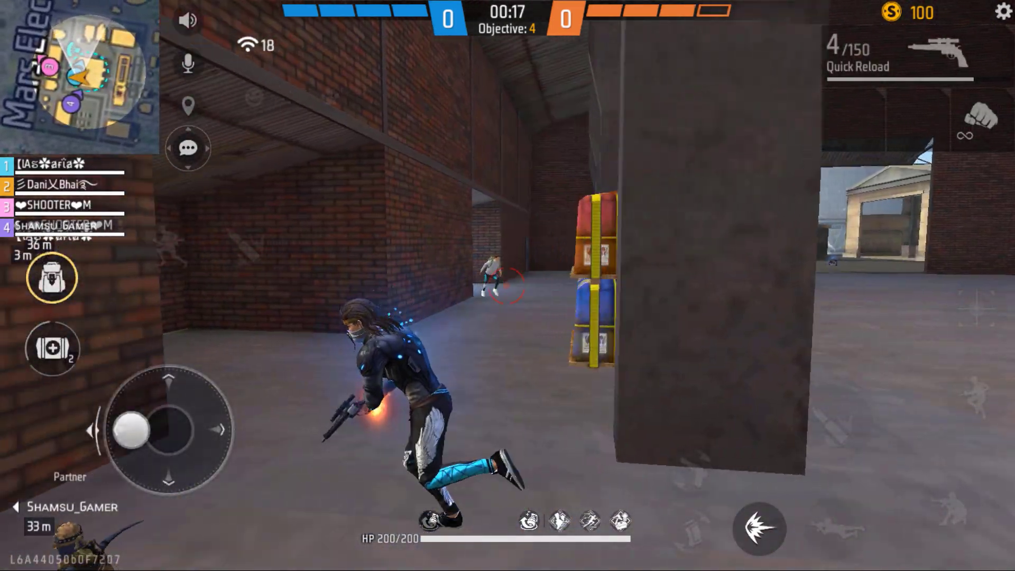
{"action": "key", "text": "w"}
{"action": "key", "text": "w"}
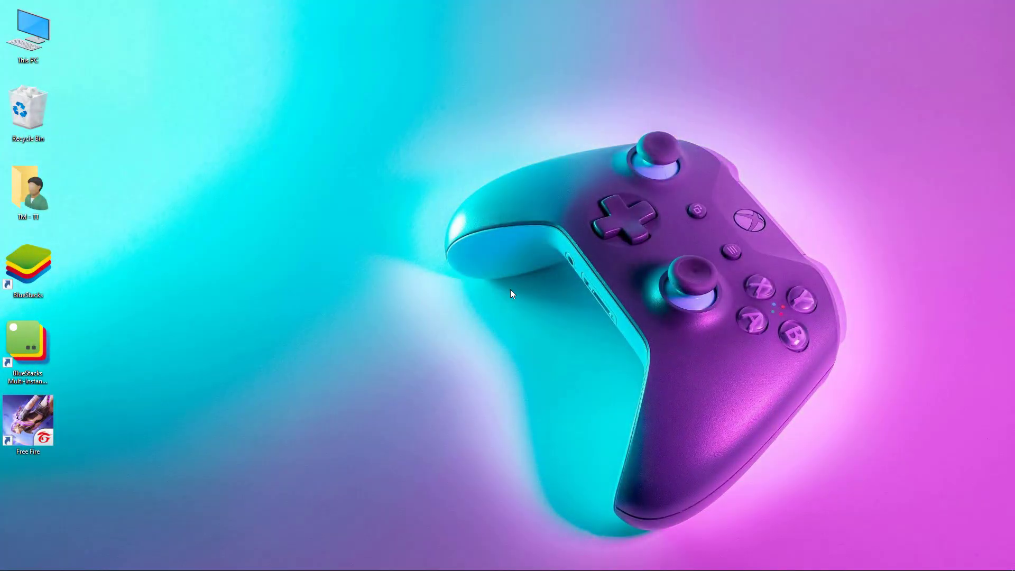
Step: Switch to the browser and look through the TM - TT channel's uploads for the Bluestacks Lite video
{"action": "key", "text": "alt+Tab"}
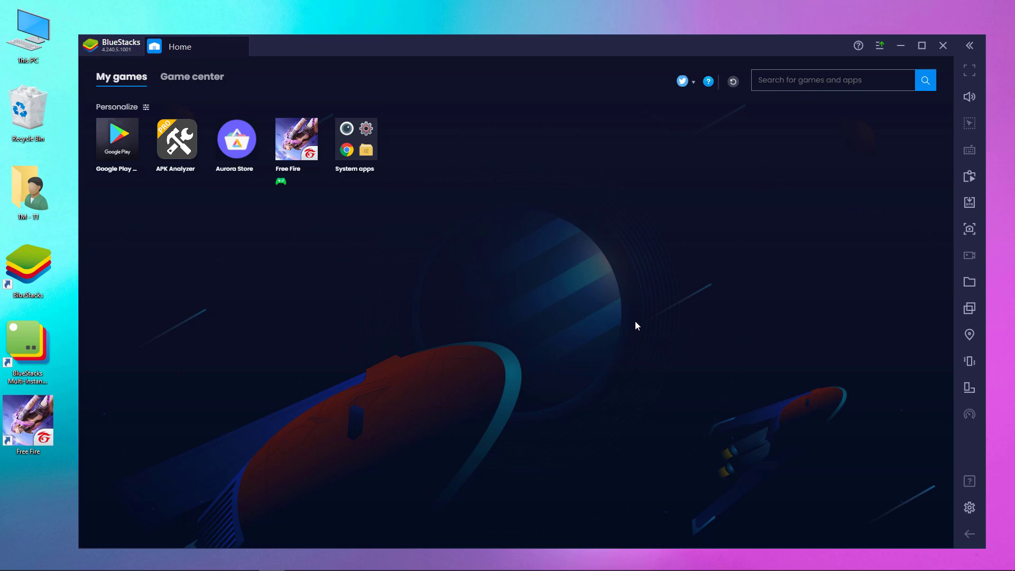
{"action": "key", "text": "alt+Tab"}
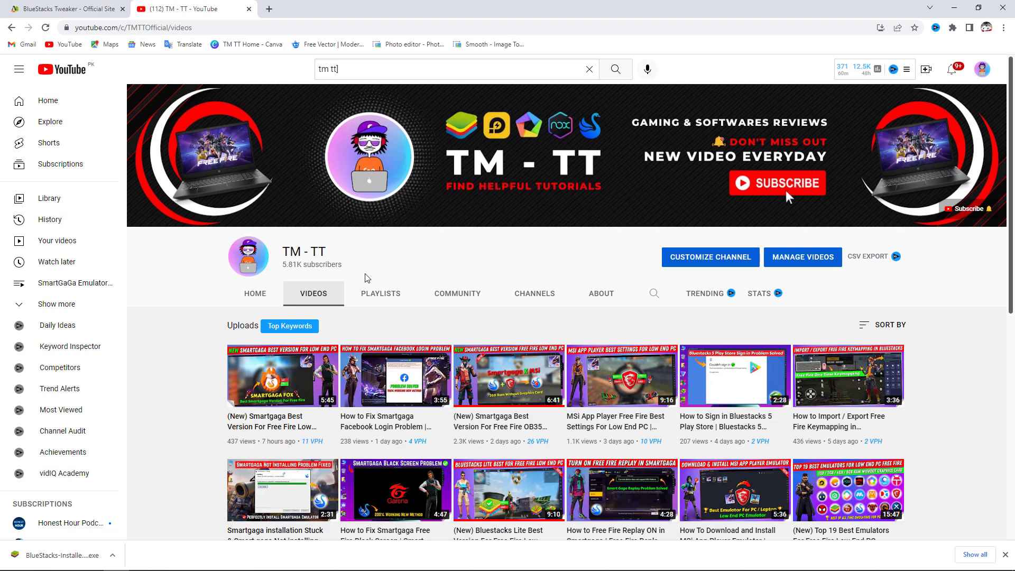
{"action": "scroll", "coordinate": [310, 306], "scroll_direction": "down", "scroll_amount": 3}
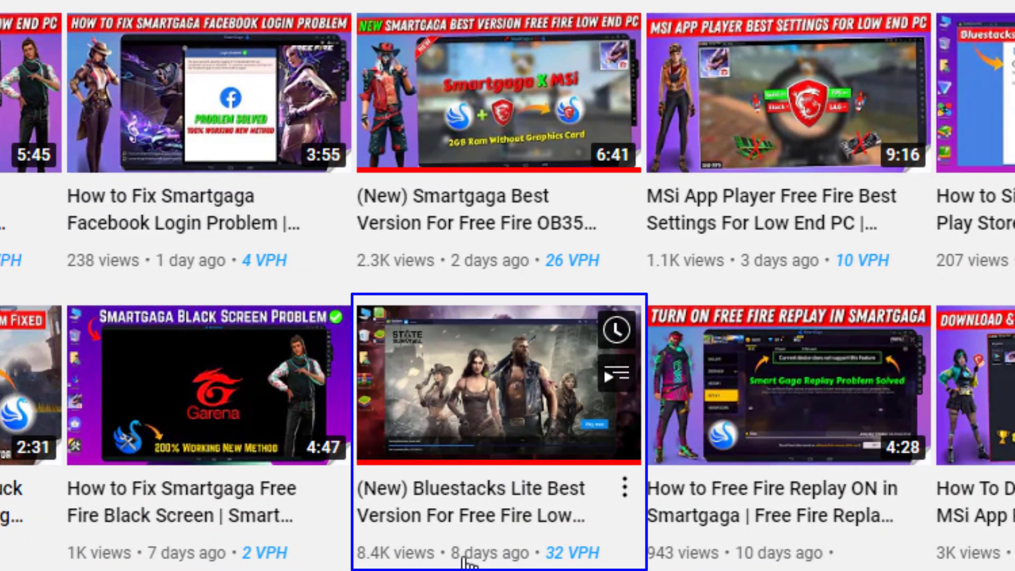
{"action": "scroll", "coordinate": [516, 435], "scroll_direction": "up", "scroll_amount": 3}
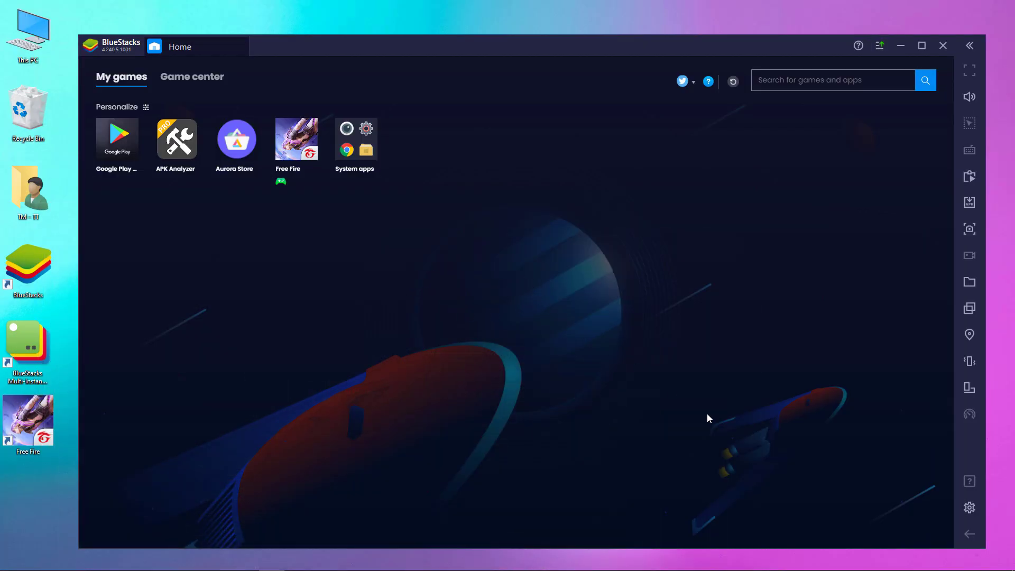
Step: Open the BlueStacks settings and examine the Display, Engine, Preferences and User data pages, including the frame rate and ABI options
{"action": "left_click", "coordinate": [970, 508]}
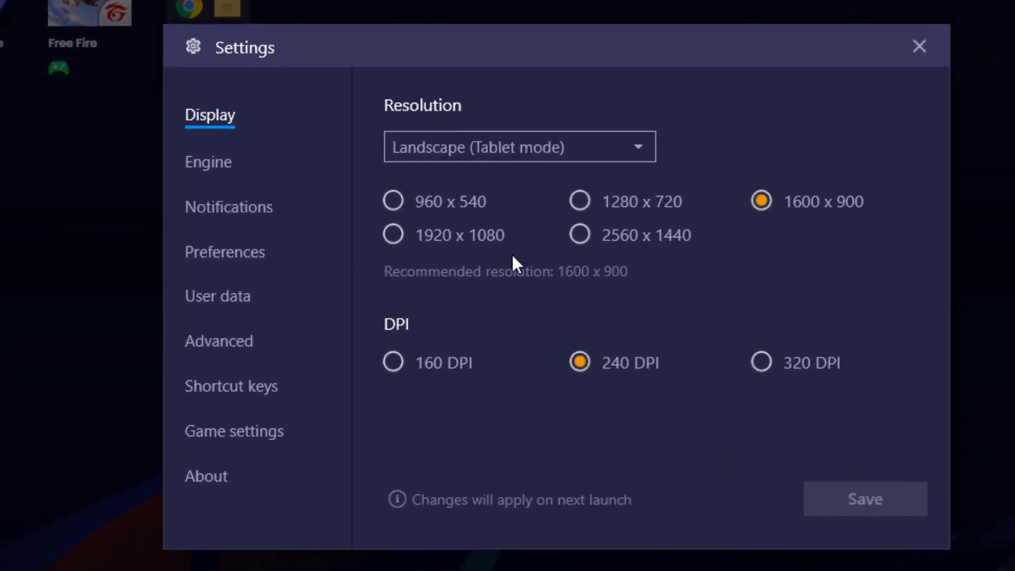
{"action": "left_click", "coordinate": [189, 157]}
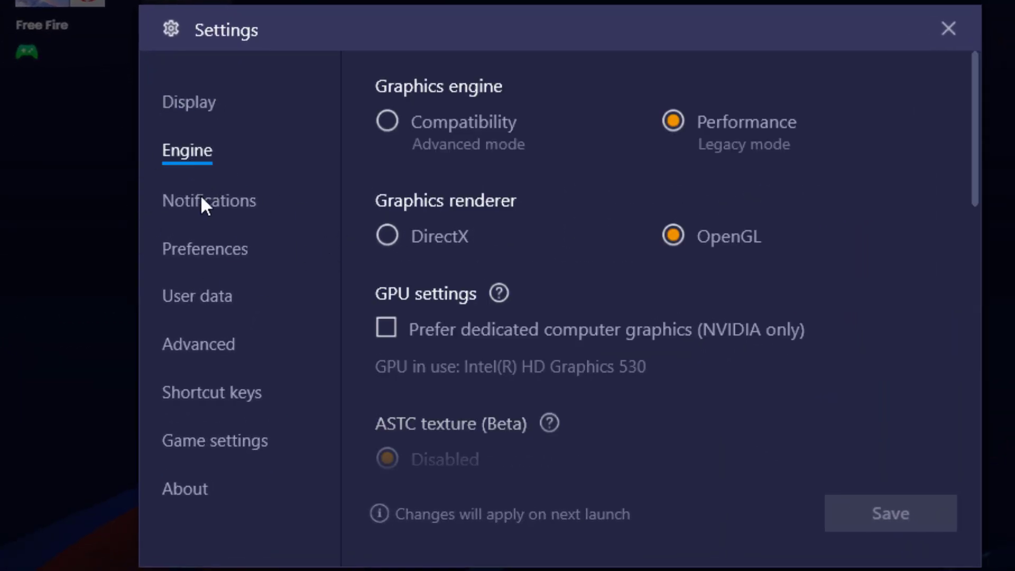
{"action": "scroll", "coordinate": [588, 361], "scroll_direction": "down", "scroll_amount": 10}
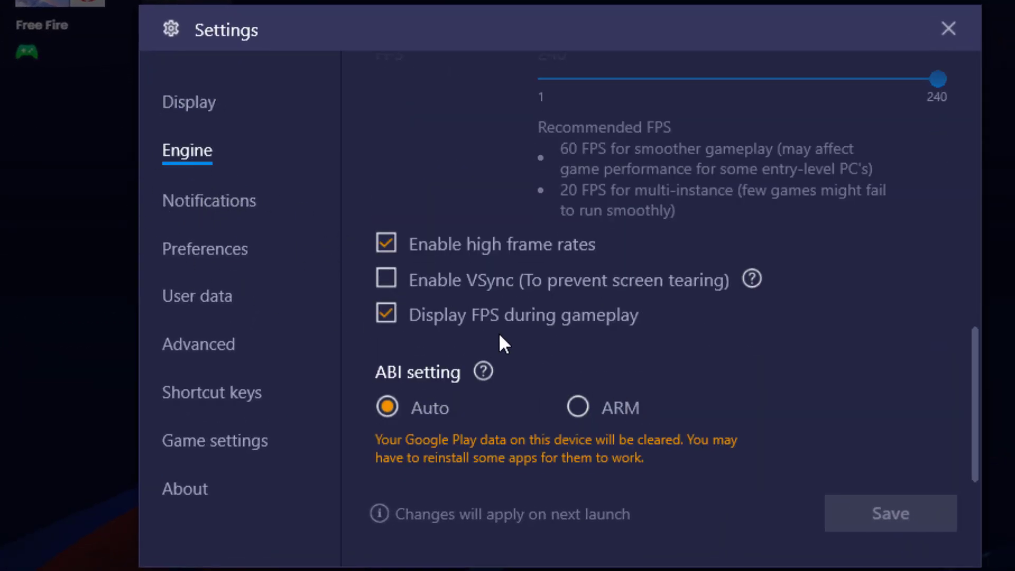
{"action": "scroll", "coordinate": [499, 332], "scroll_direction": "up", "scroll_amount": 3}
{"action": "scroll", "coordinate": [529, 344], "scroll_direction": "up", "scroll_amount": 1}
{"action": "scroll", "coordinate": [553, 356], "scroll_direction": "down", "scroll_amount": 4}
{"action": "scroll", "coordinate": [529, 338], "scroll_direction": "up", "scroll_amount": 2}
{"action": "left_click", "coordinate": [221, 255]}
{"action": "left_click", "coordinate": [214, 302]}
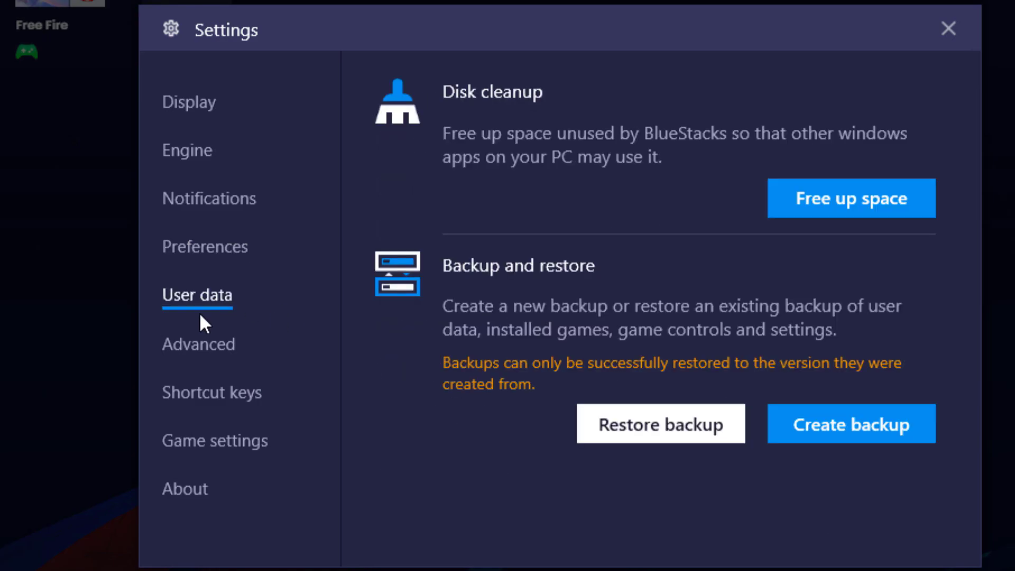
Step: Create and save a custom device profile with manufacturer asus, brand asus and model number ASUS_AI2201
{"action": "left_click", "coordinate": [214, 340]}
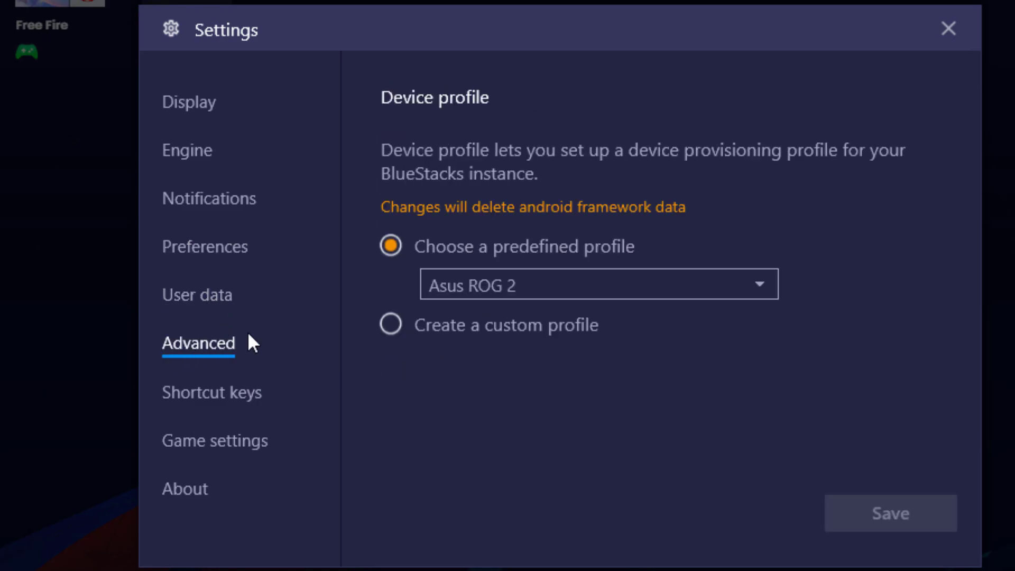
{"action": "left_click", "coordinate": [402, 325]}
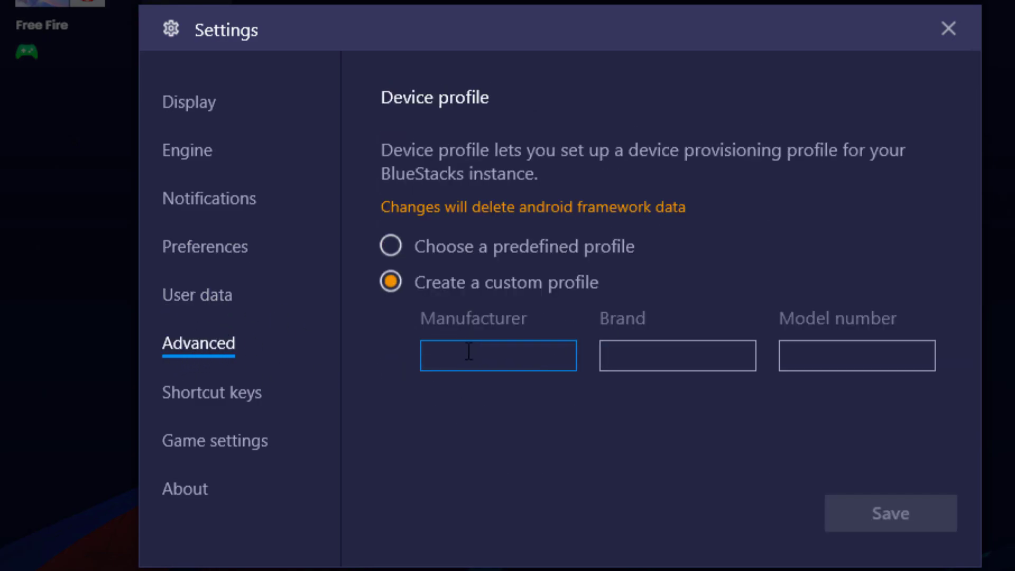
{"action": "left_click", "coordinate": [483, 363]}
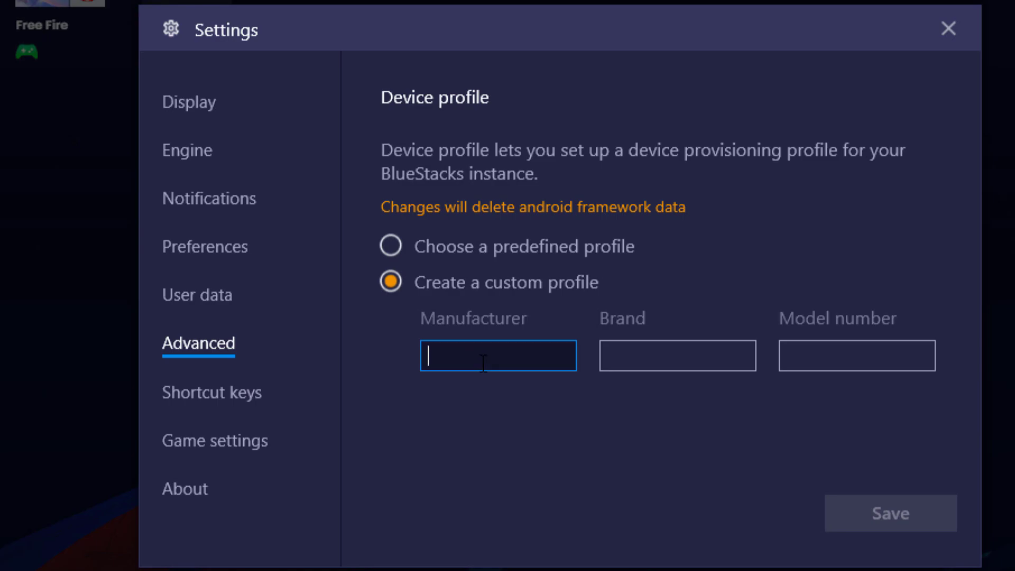
{"action": "type", "text": "asus"}
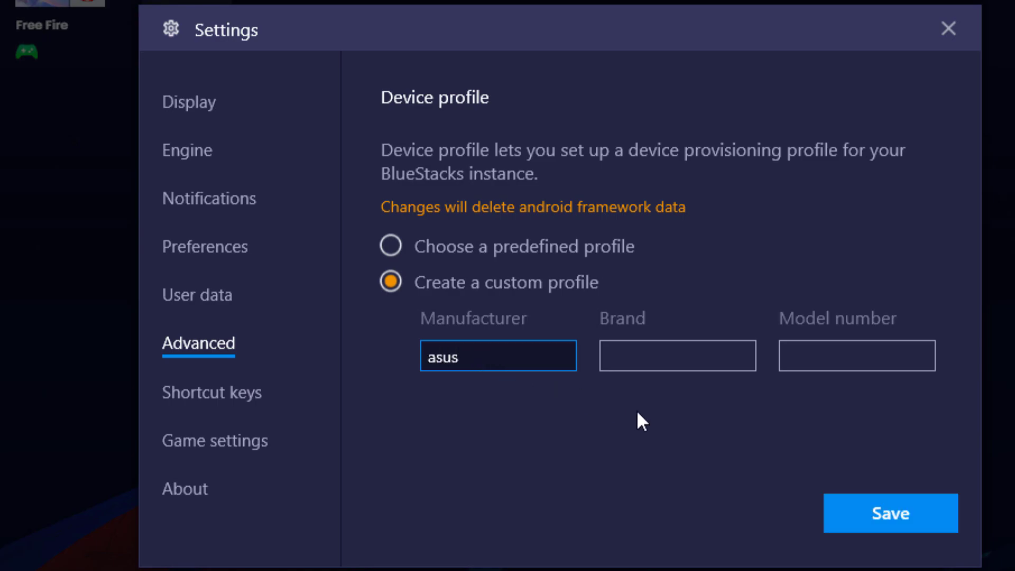
{"action": "left_click", "coordinate": [657, 359]}
{"action": "type", "text": "asus"}
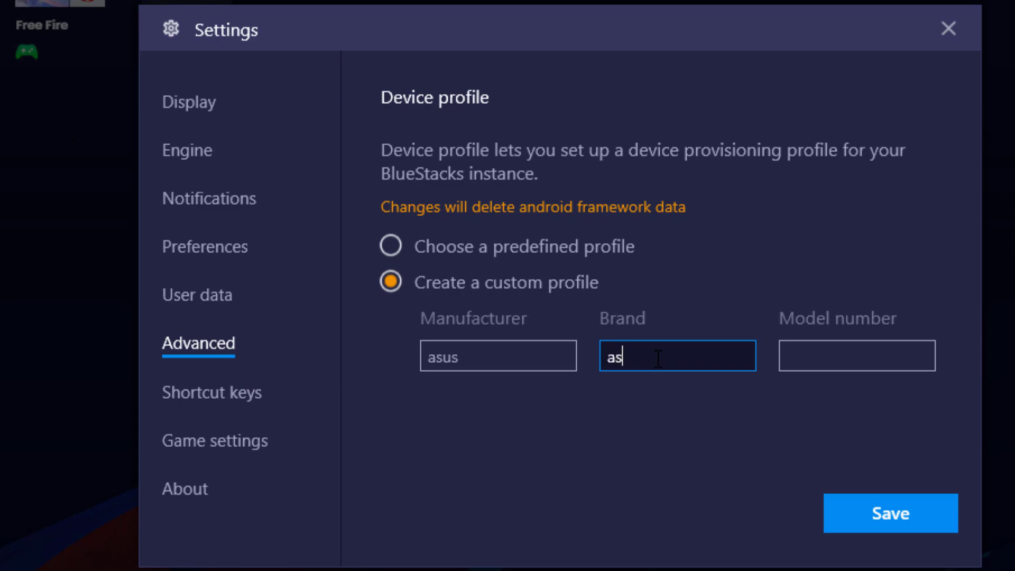
{"action": "left_click", "coordinate": [814, 349]}
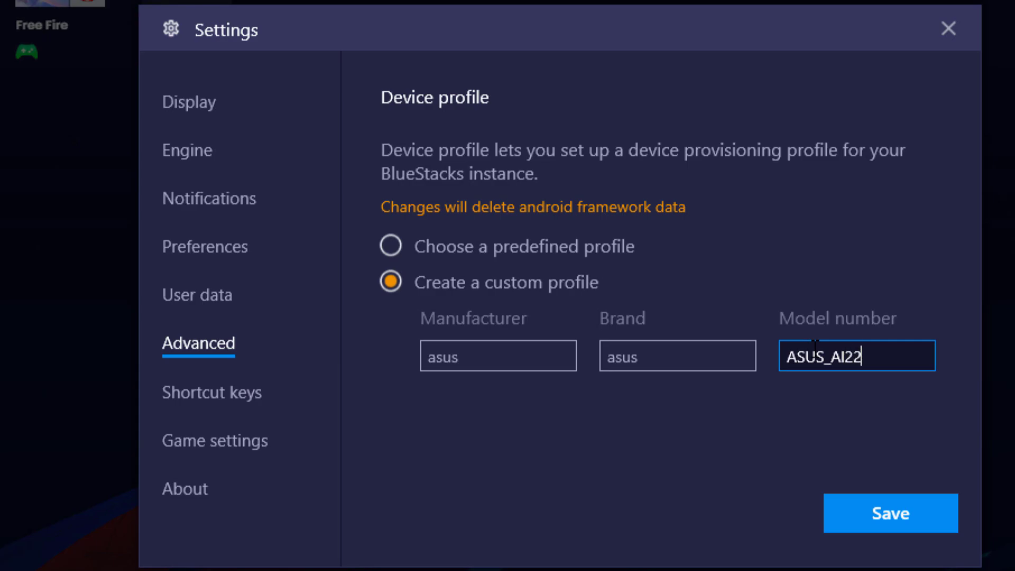
{"action": "left_click", "coordinate": [890, 511]}
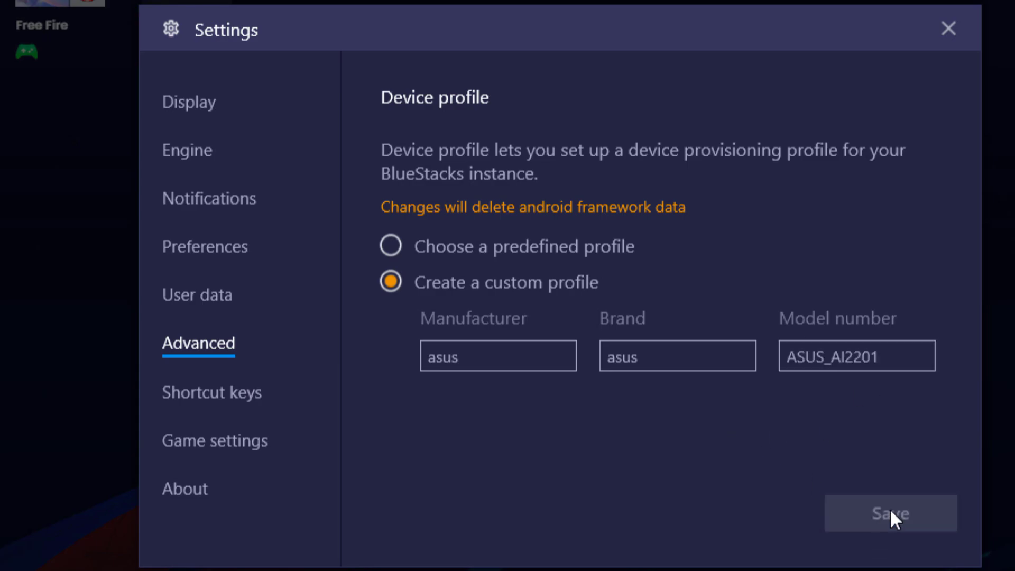
Step: Check the Shortcut keys and About pages of the BlueStacks settings and close the settings
{"action": "left_click", "coordinate": [188, 395]}
{"action": "left_click", "coordinate": [204, 487]}
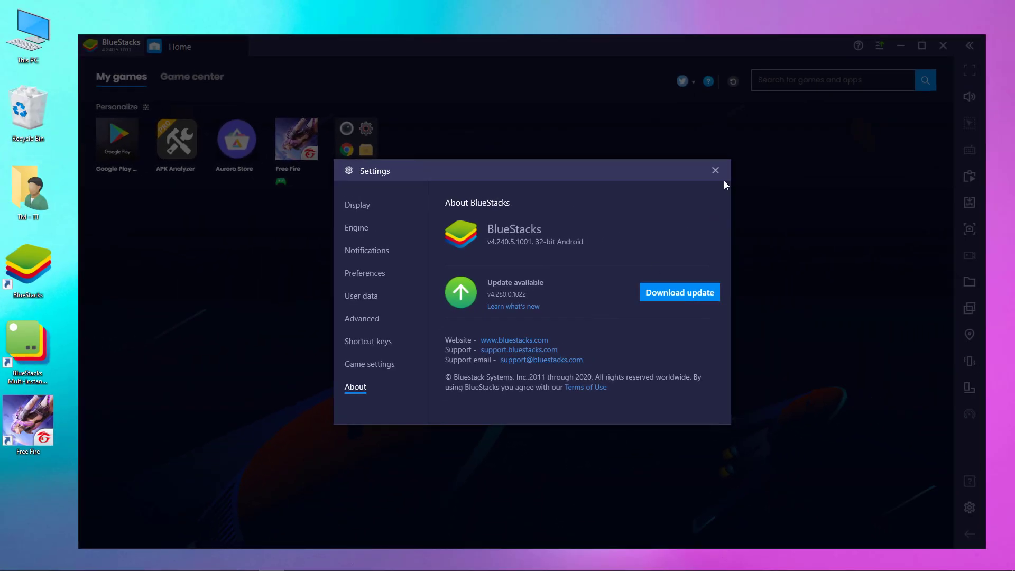
{"action": "left_click", "coordinate": [715, 171]}
Step: Switch to the BlueStacks Tweaker site in the browser and download BSTweaker 5.16.1 using its Download_2 link
{"action": "key", "text": "alt+Tab"}
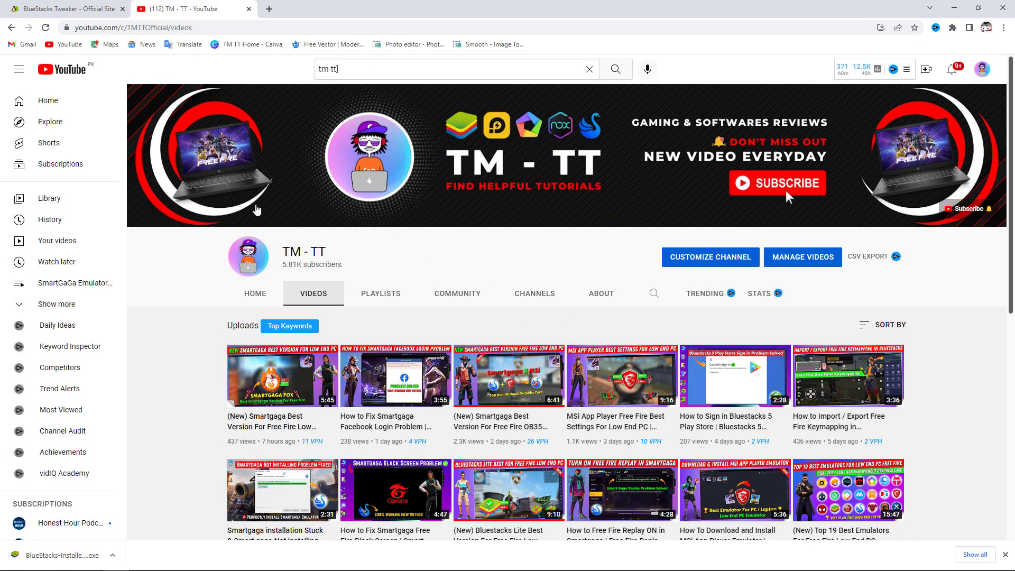
{"action": "key", "text": "ctrl+shift+Tab"}
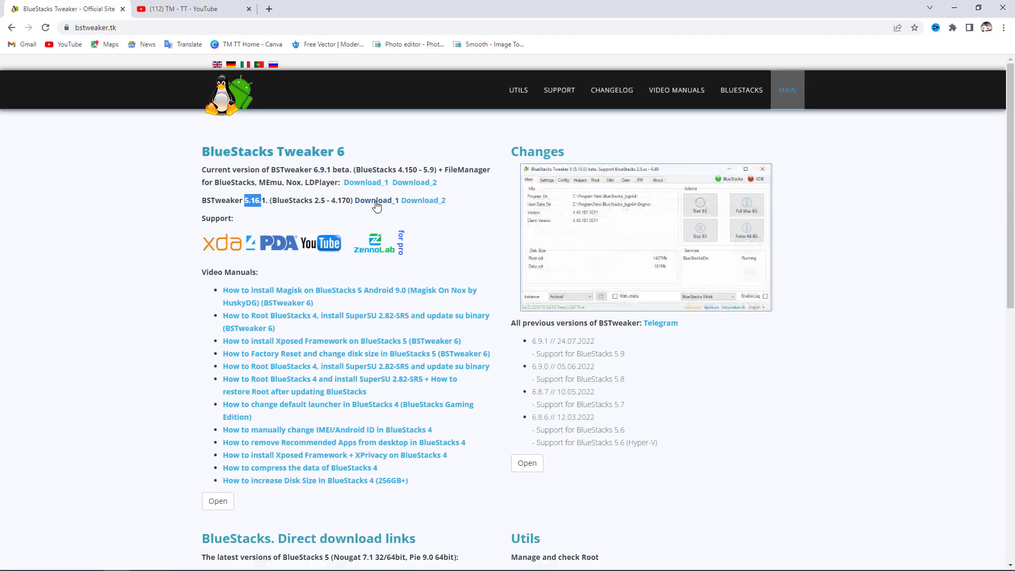
{"action": "left_click", "coordinate": [374, 201]}
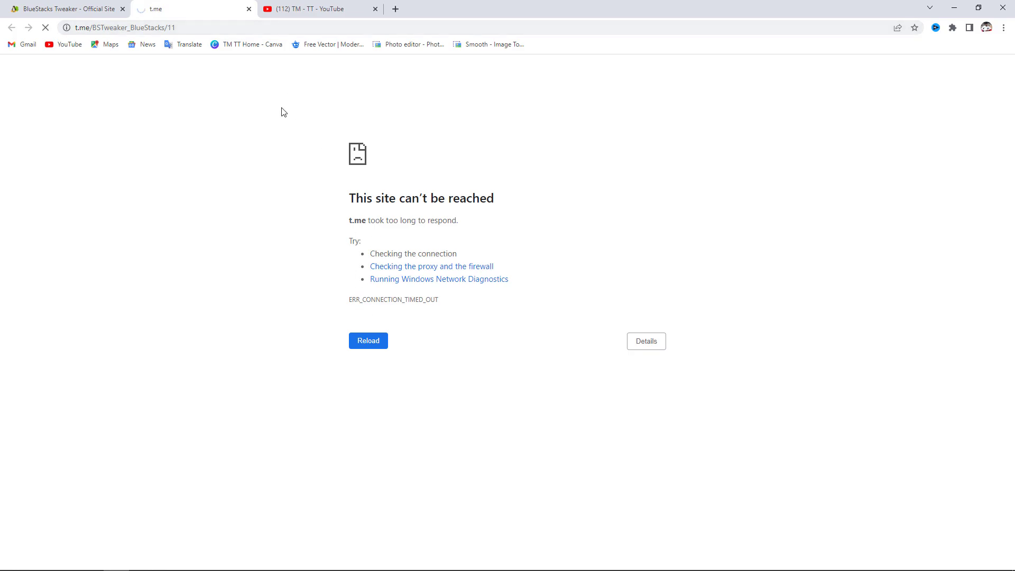
{"action": "left_click", "coordinate": [249, 9]}
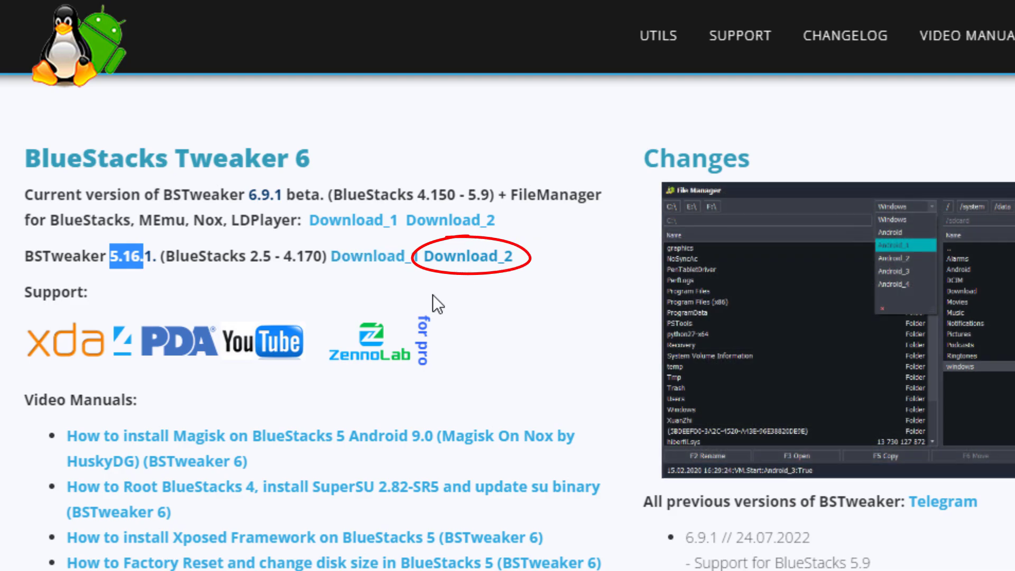
{"action": "left_click", "coordinate": [468, 255]}
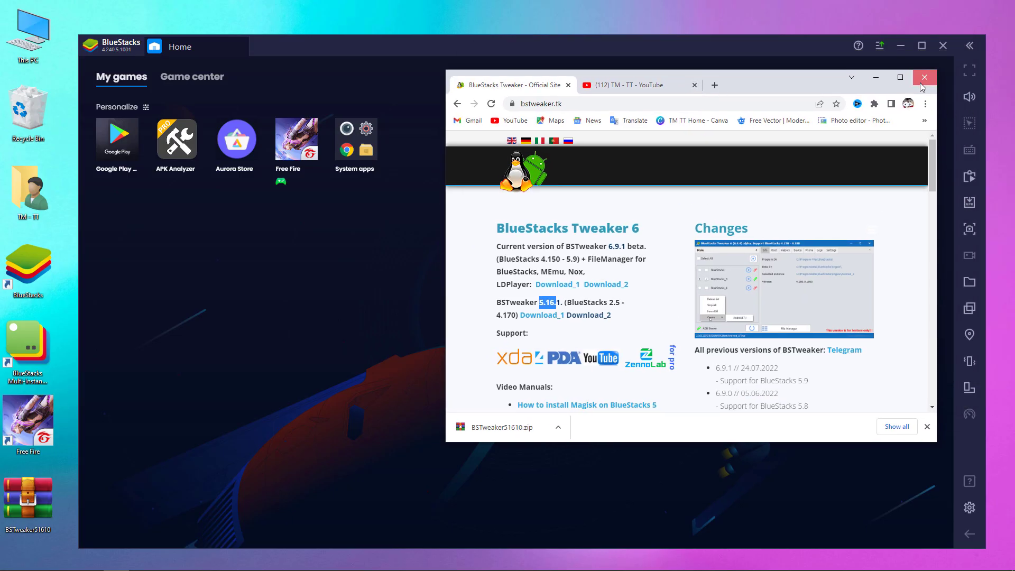
Step: Clear the desktop by closing the browser and minimizing BlueStacks, and move the BSTweaker51610 archive next to This PC
{"action": "left_click", "coordinate": [1002, 9]}
{"action": "left_click", "coordinate": [893, 50]}
{"action": "right_click", "coordinate": [154, 421]}
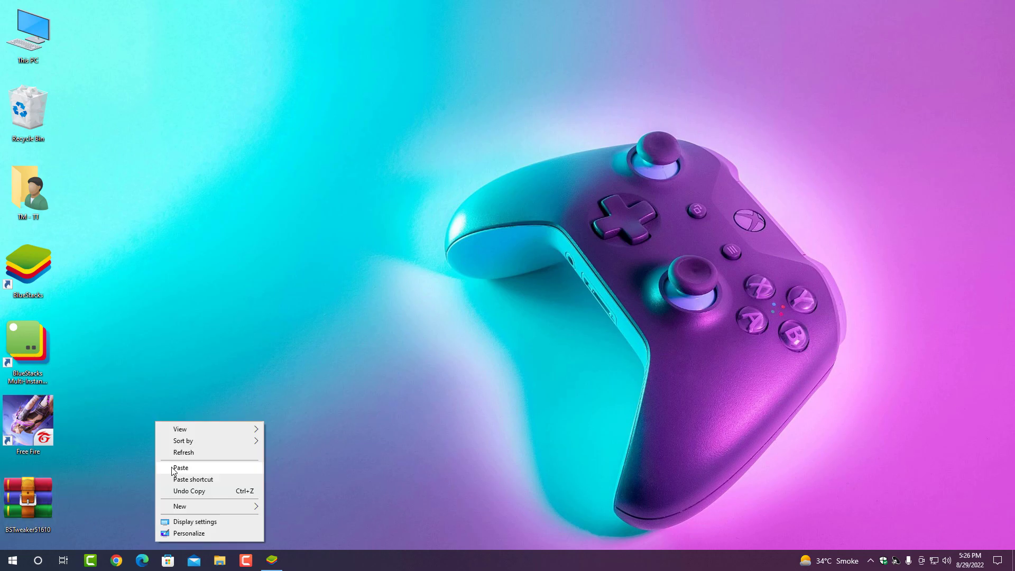
{"action": "key", "text": "Escape"}
{"action": "left_click_drag", "start_coordinate": [28, 499], "coordinate": [96, 24]}
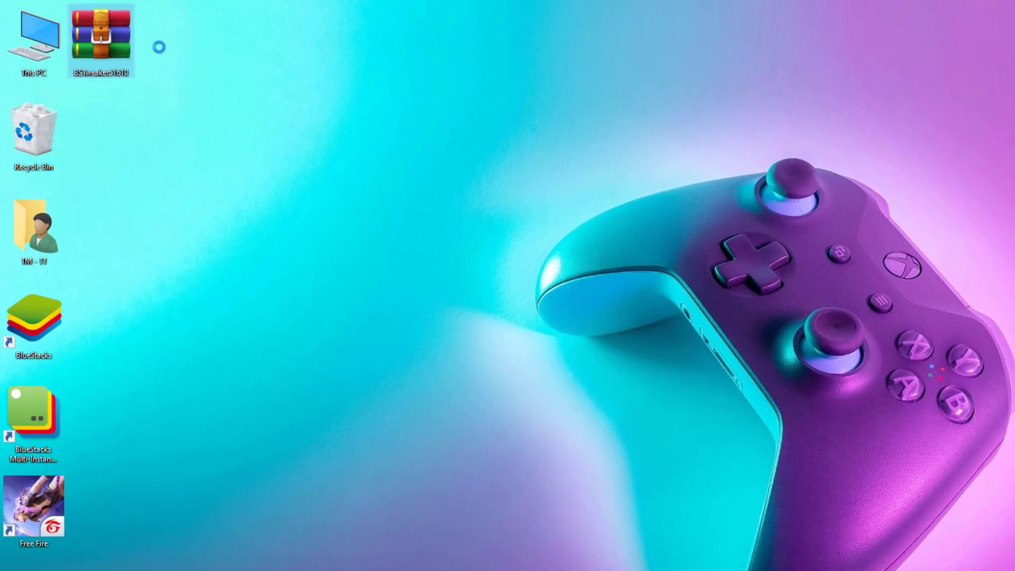
Step: Extract the BSTweaker51610 archive directly onto the desktop and open the resulting BSTweaker5 folder
{"action": "right_click", "coordinate": [100, 19]}
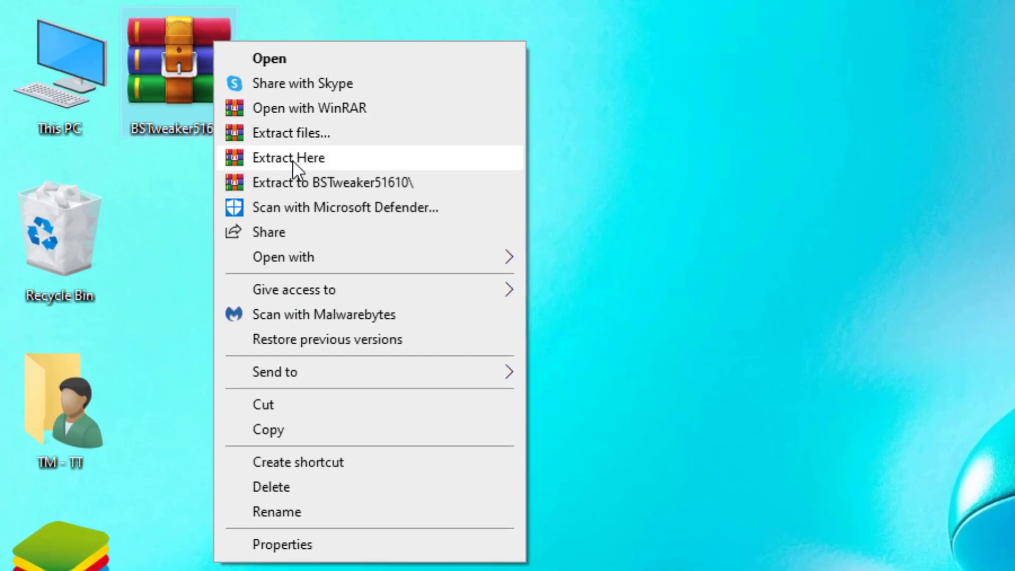
{"action": "left_click", "coordinate": [290, 159]}
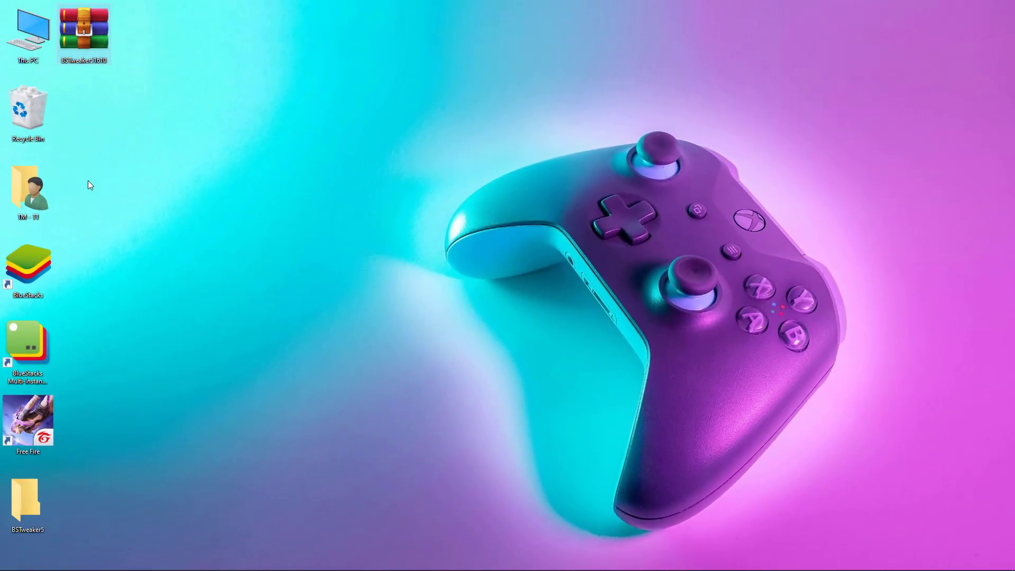
{"action": "double_click", "coordinate": [14, 494]}
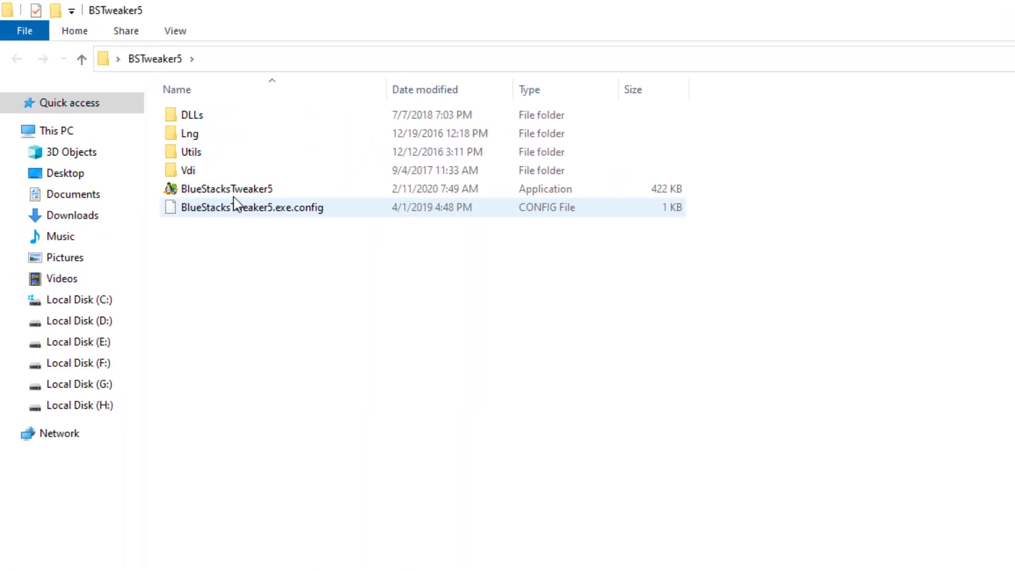
Step: Launch the BlueStacksTweaker5 application from the extracted folder and close the folder window
{"action": "left_click", "coordinate": [237, 192]}
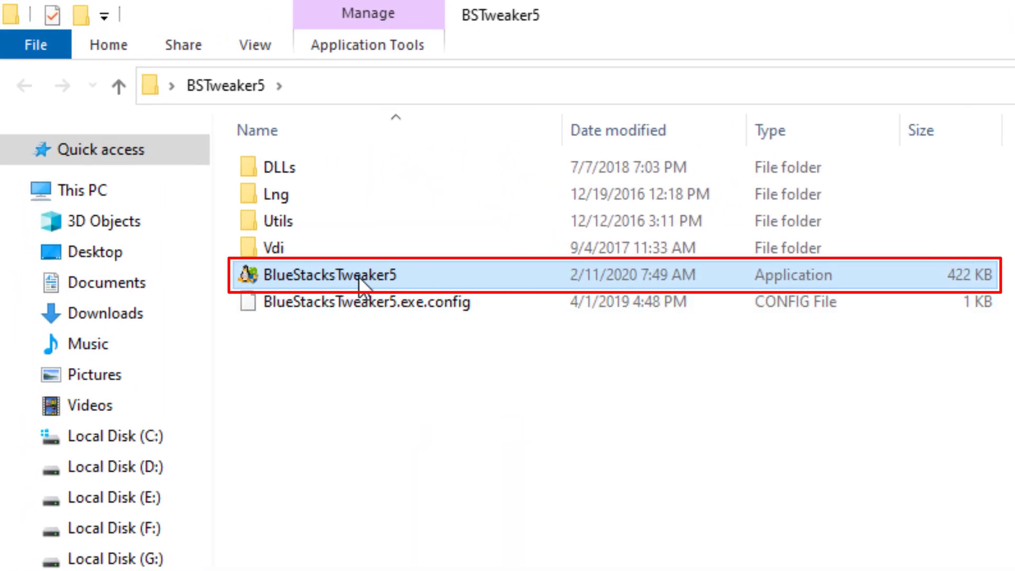
{"action": "double_click", "coordinate": [360, 275]}
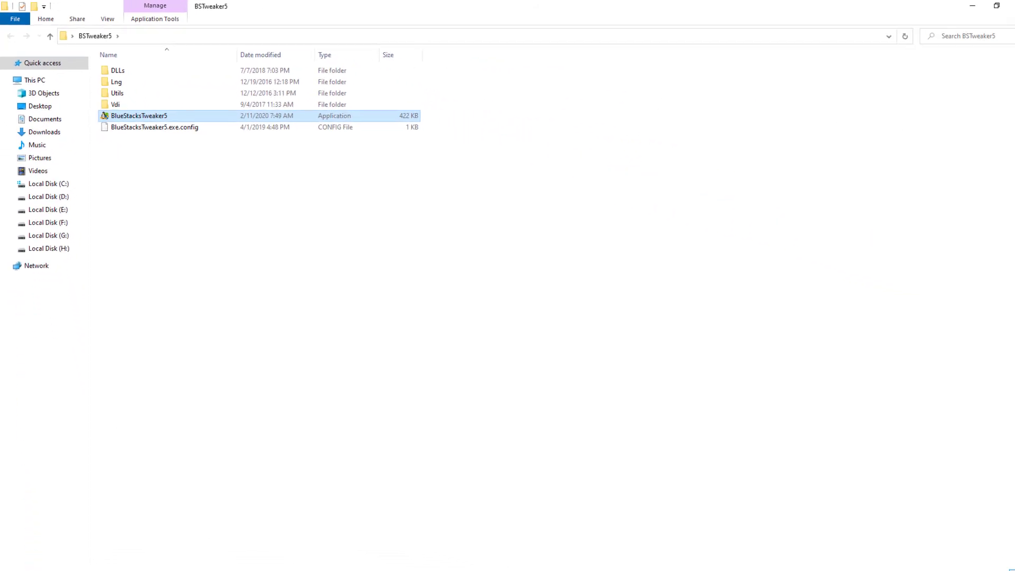
{"action": "left_click", "coordinate": [1001, 6]}
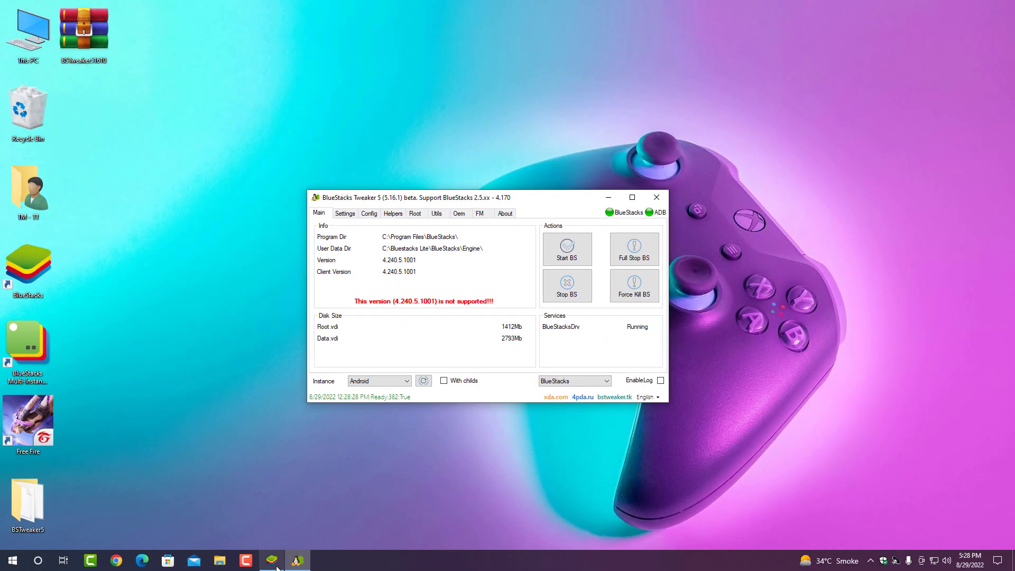
Step: Put the BlueStacks window away and force-kill all BlueStacks processes from BlueStacks Tweaker 5
{"action": "left_click", "coordinate": [272, 560]}
{"action": "left_click", "coordinate": [877, 42]}
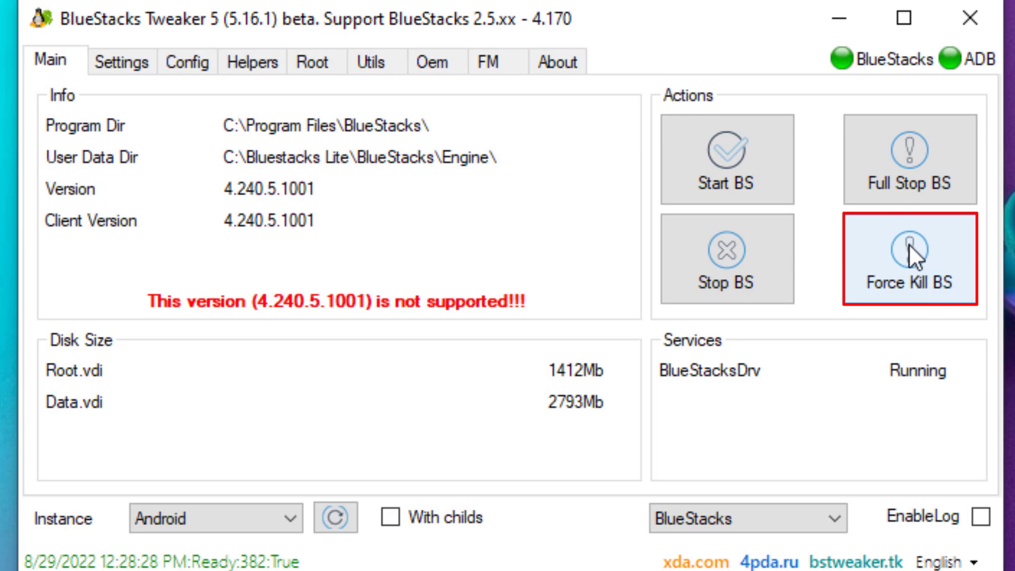
{"action": "left_click", "coordinate": [909, 245]}
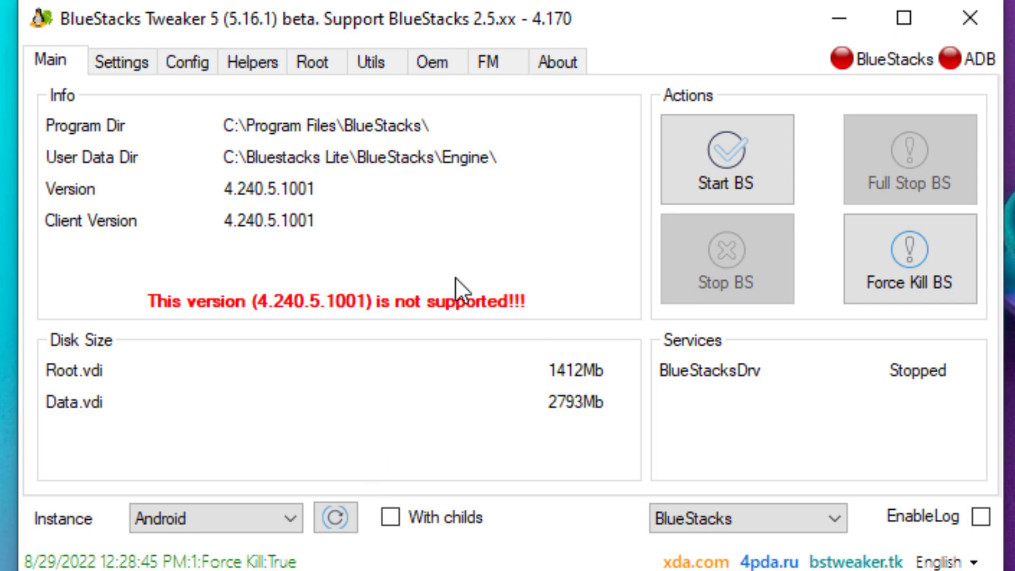
Step: Set the custom DPI to 485 in the tweaker's configuration and apply it
{"action": "left_click", "coordinate": [198, 70]}
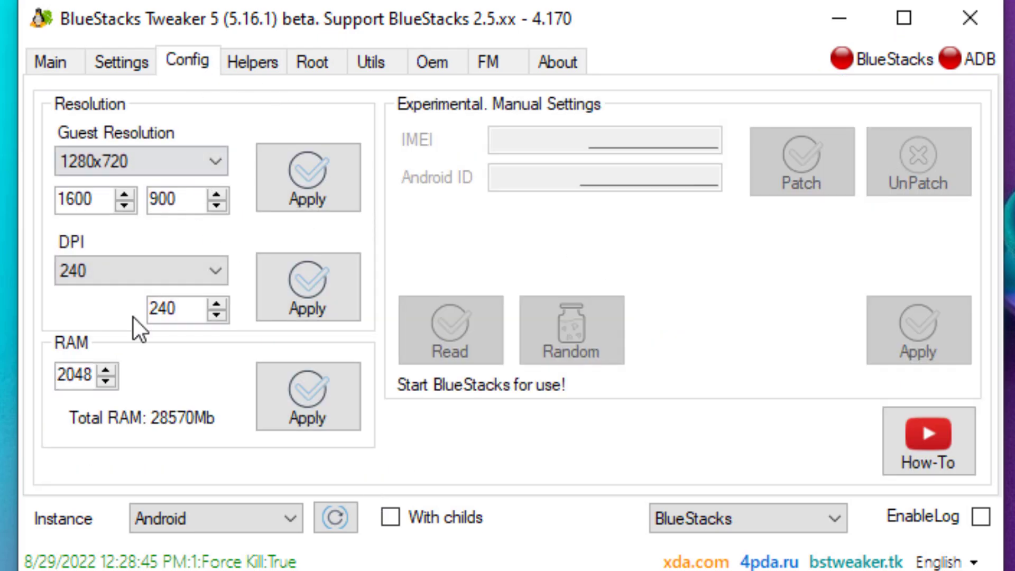
{"action": "left_click_drag", "start_coordinate": [176, 307], "coordinate": [99, 319]}
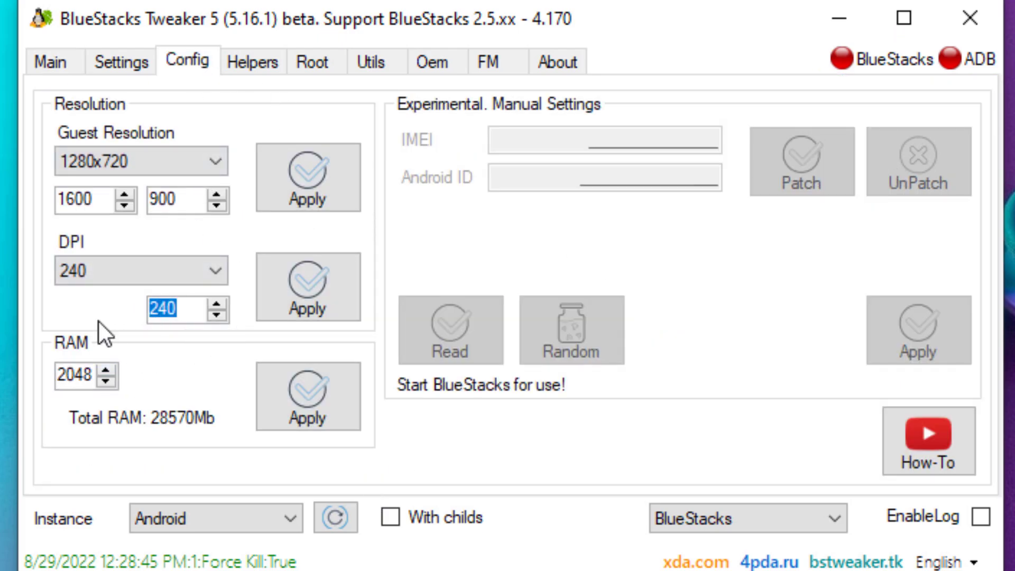
{"action": "type", "text": "485"}
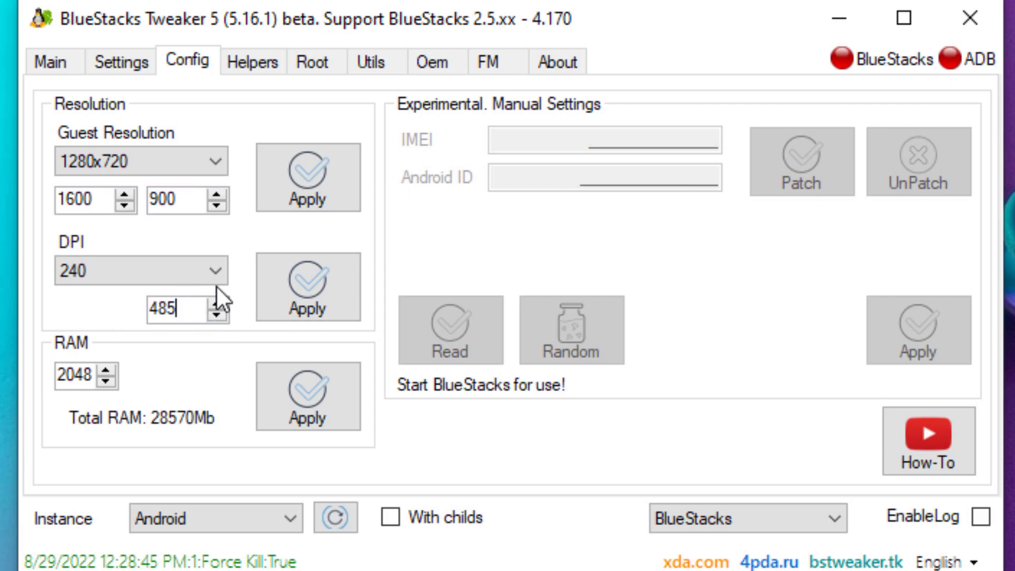
{"action": "double_click", "coordinate": [157, 307]}
{"action": "left_click", "coordinate": [311, 303]}
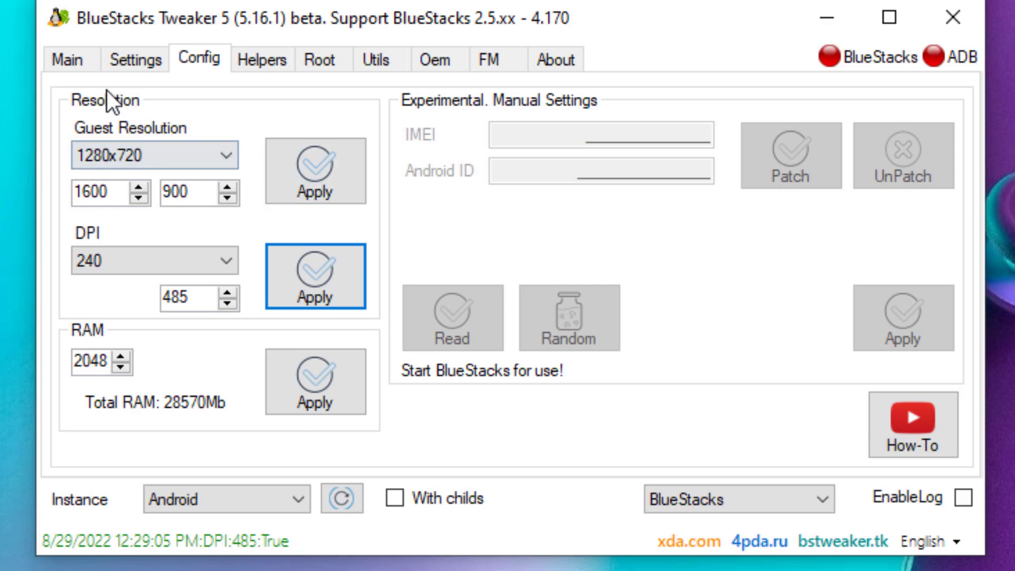
Step: Start BlueStacks from the tweaker, launch Free Fire from My games and dismiss the mouse look-around tip
{"action": "left_click", "coordinate": [69, 58]}
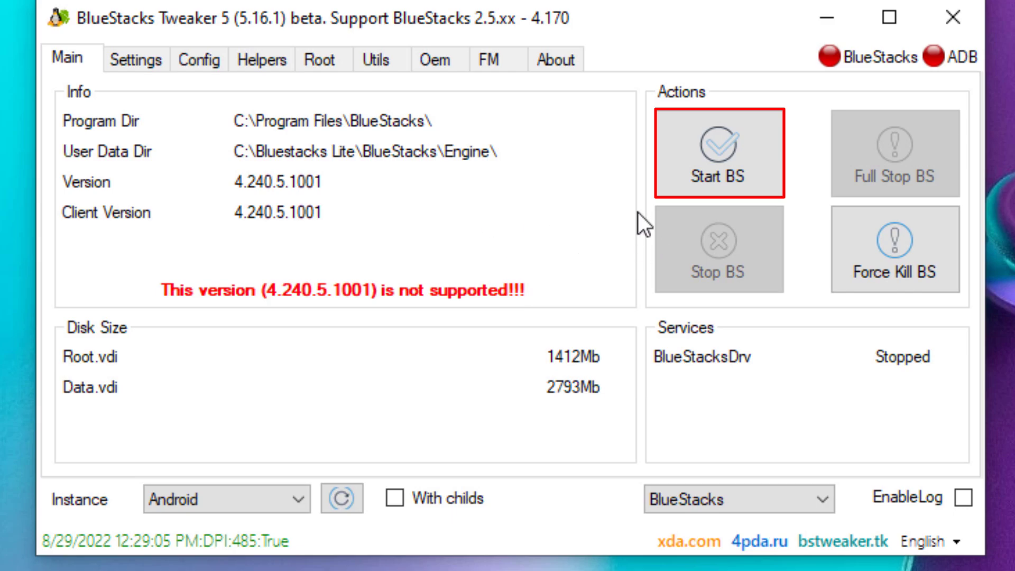
{"action": "left_click", "coordinate": [708, 170]}
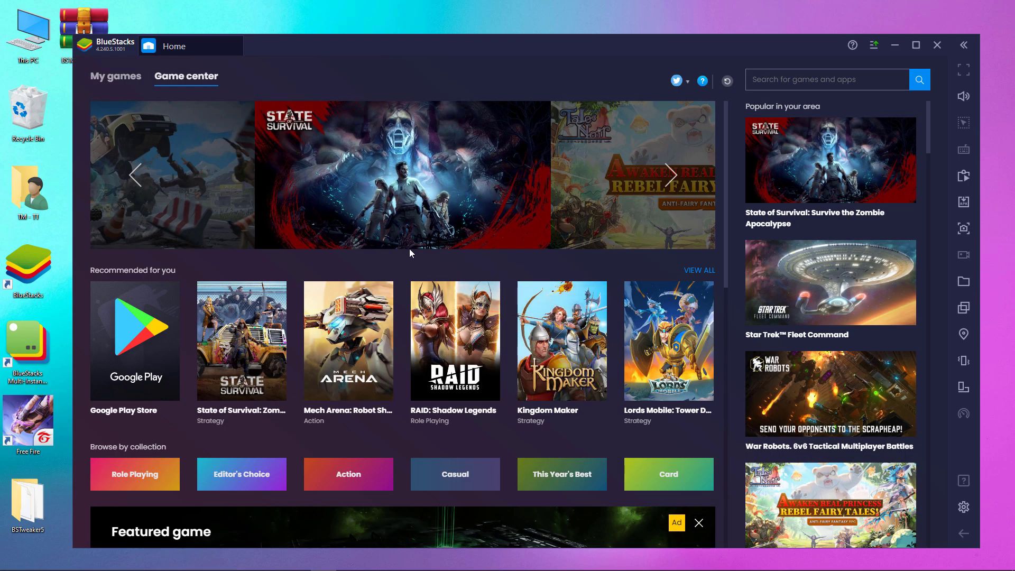
{"action": "left_click", "coordinate": [116, 77]}
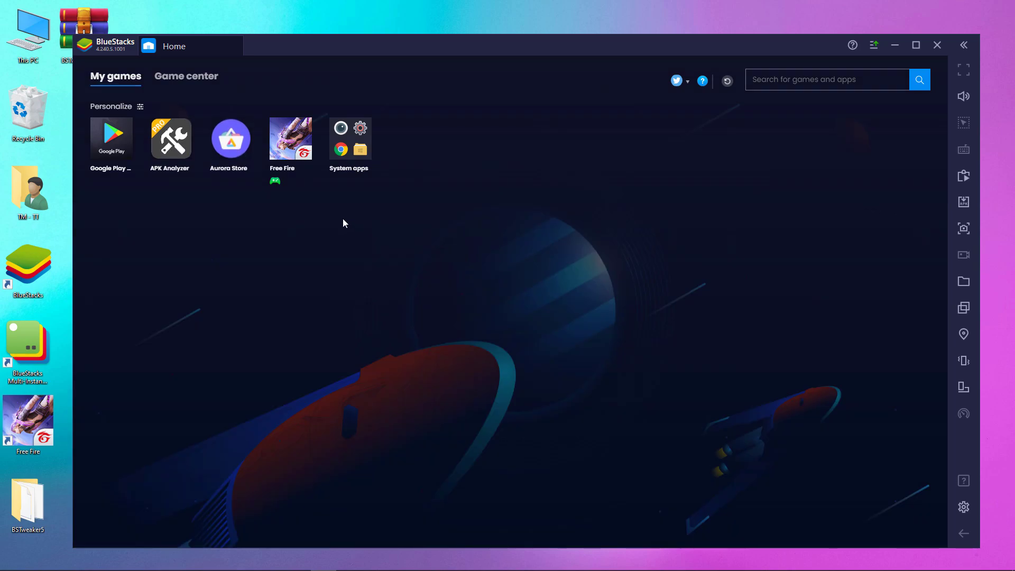
{"action": "left_click", "coordinate": [283, 140]}
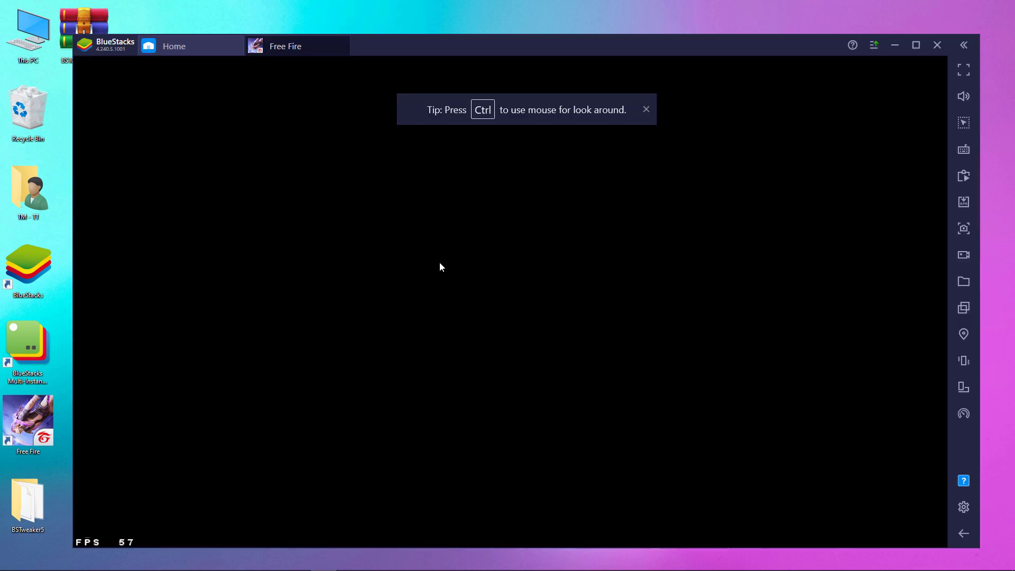
{"action": "left_click", "coordinate": [645, 110]}
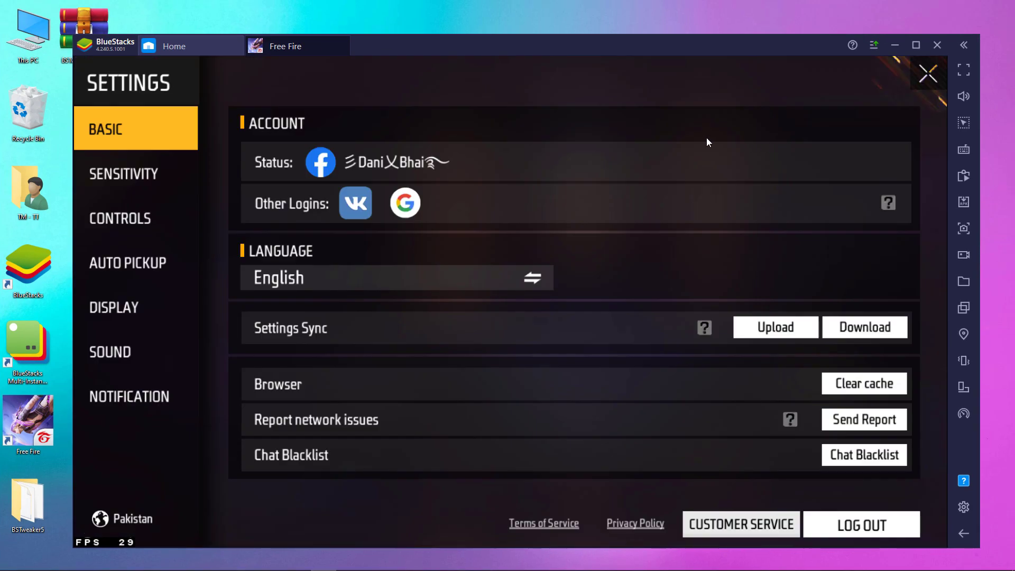
Step: Check Free Fire's sensitivity settings and open the BlueStacks controls editor over the game's custom HUD
{"action": "left_click", "coordinate": [143, 177]}
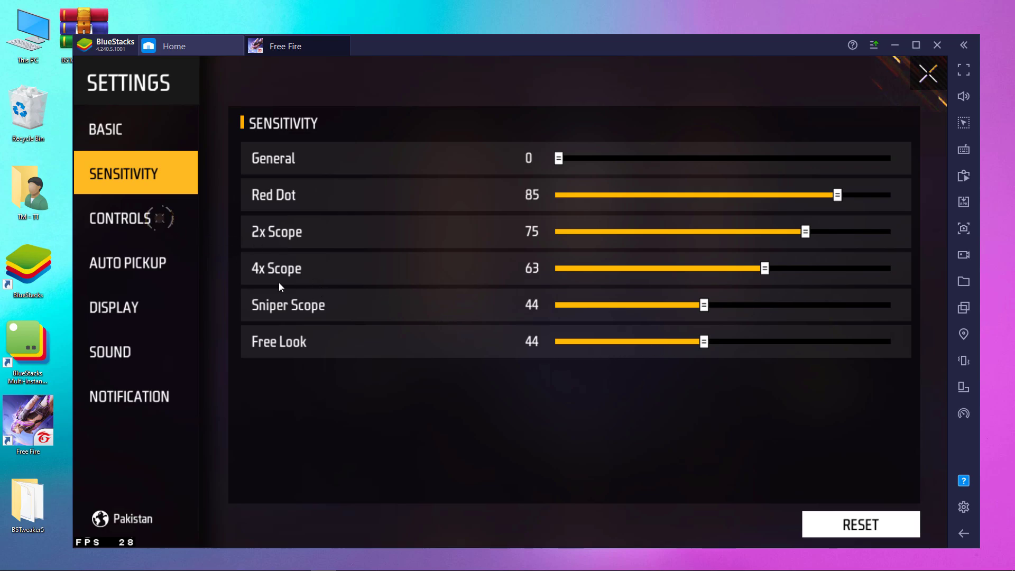
{"action": "left_click", "coordinate": [882, 533]}
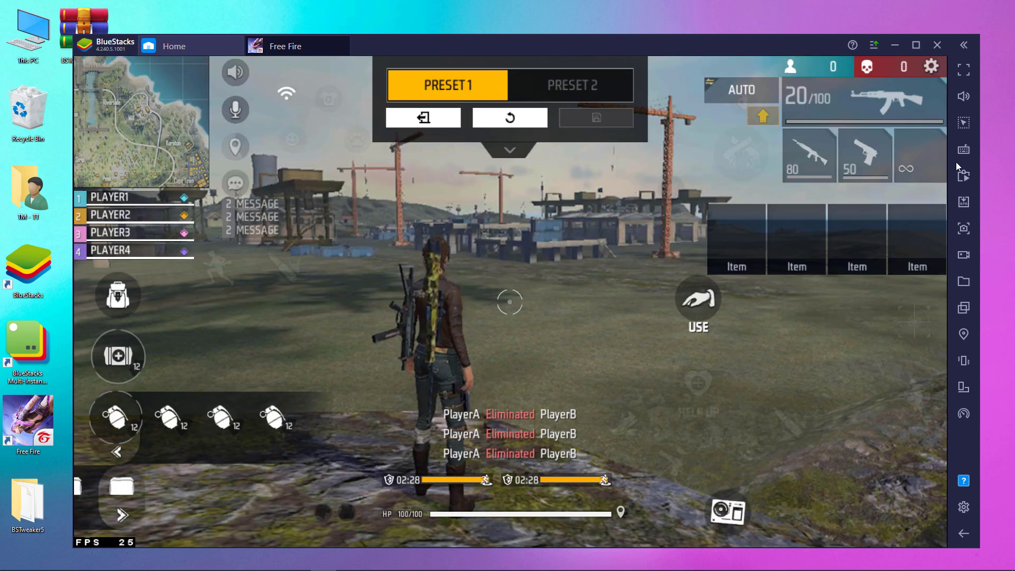
{"action": "mouse_move", "coordinate": [956, 162]}
{"action": "left_click", "coordinate": [881, 232]}
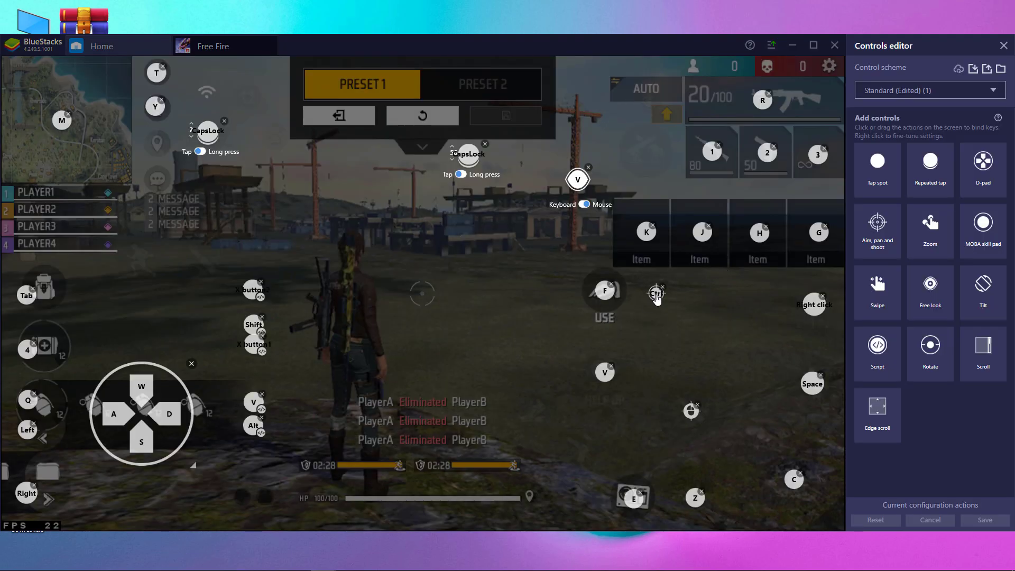
Step: Examine the X, Y, mouse sensitivity and Tweaks fields of the Ctrl aim control's Pan settings, and leave the controls editor and game settings
{"action": "right_click", "coordinate": [668, 303]}
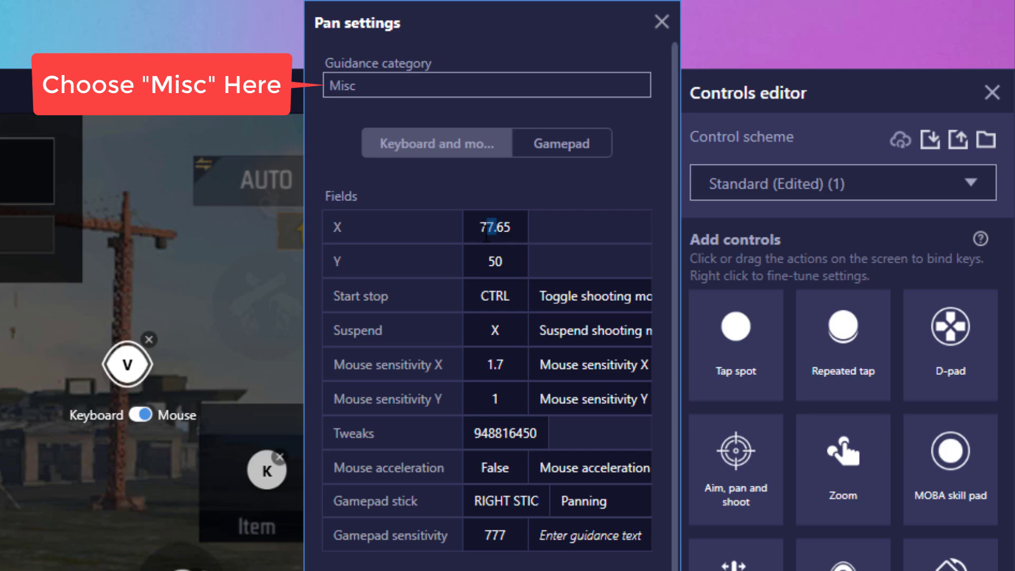
{"action": "left_click_drag", "start_coordinate": [509, 234], "coordinate": [491, 247]}
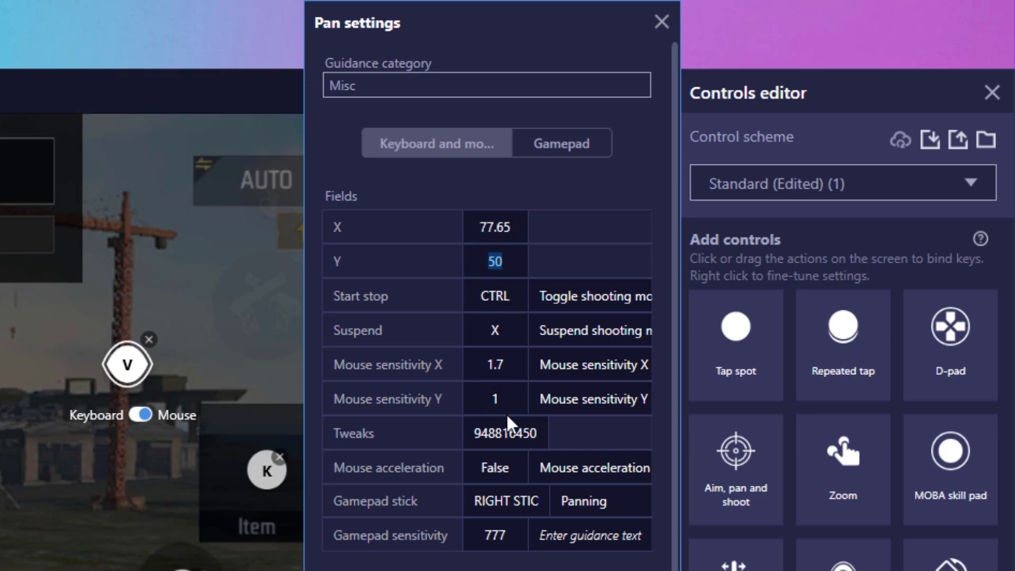
{"action": "left_click_drag", "start_coordinate": [478, 437], "coordinate": [494, 437]}
{"action": "left_click", "coordinate": [541, 440]}
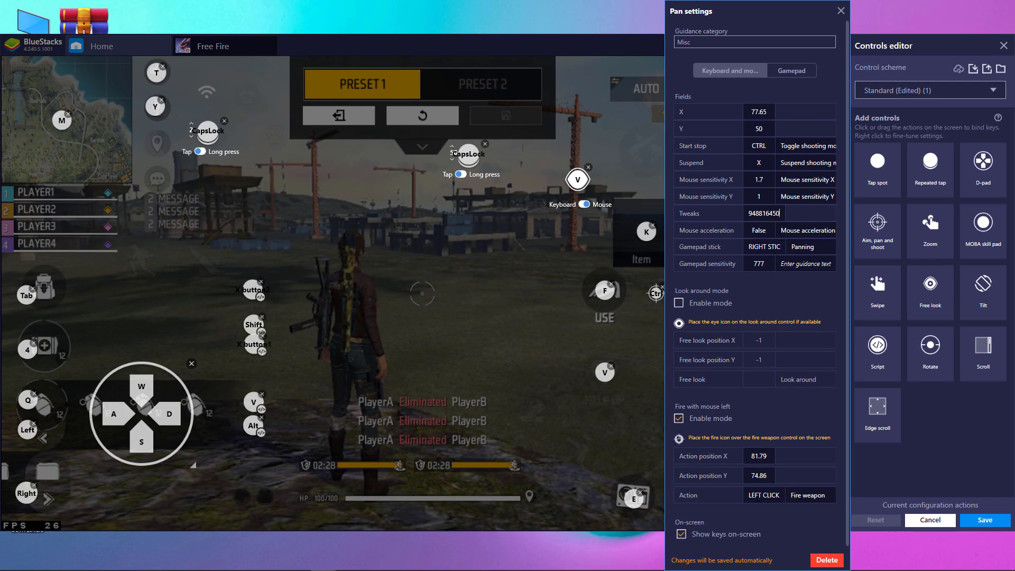
{"action": "left_click", "coordinate": [955, 471]}
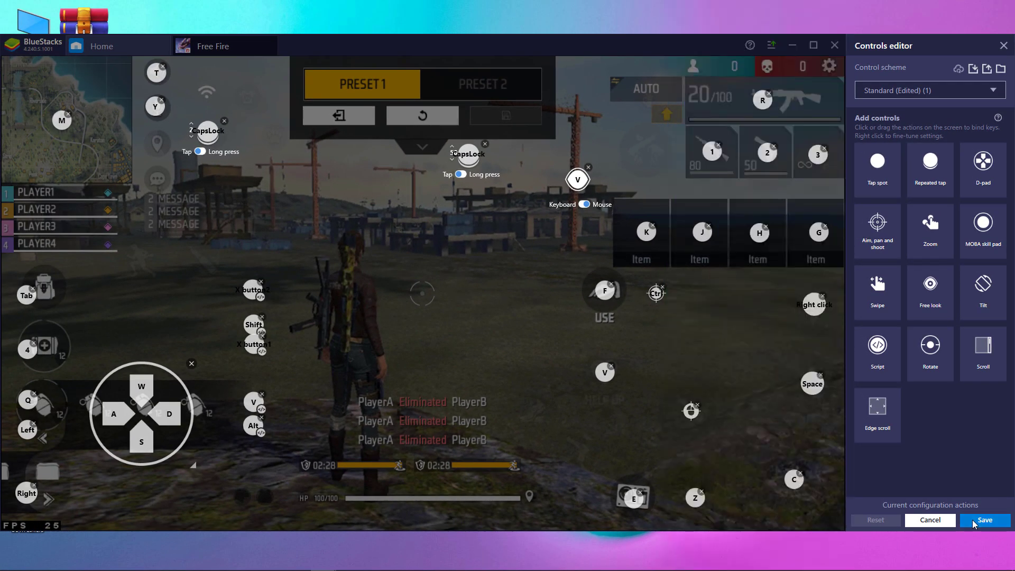
{"action": "left_click", "coordinate": [1003, 45]}
{"action": "key", "text": "Escape"}
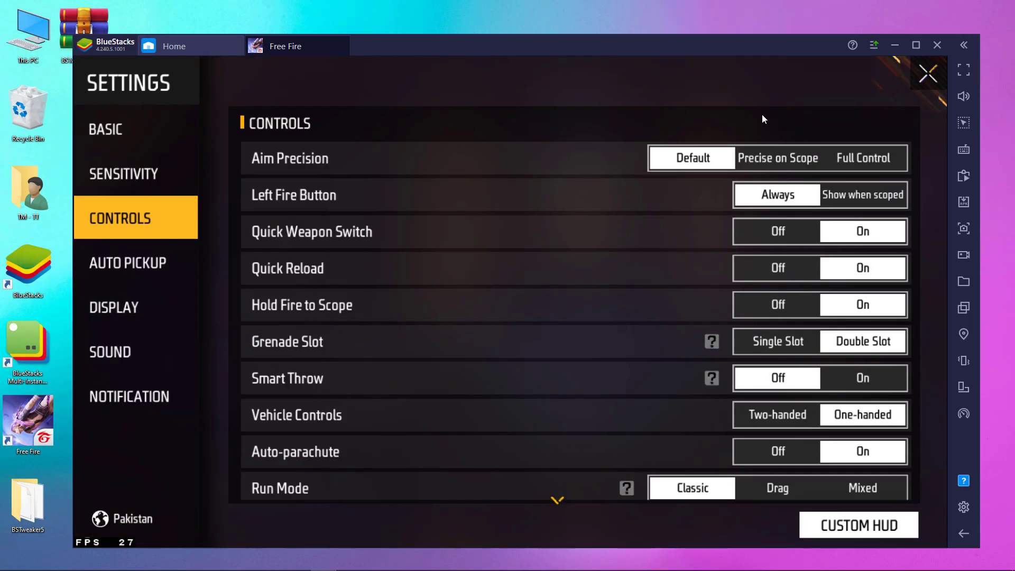
{"action": "key", "text": "Escape"}
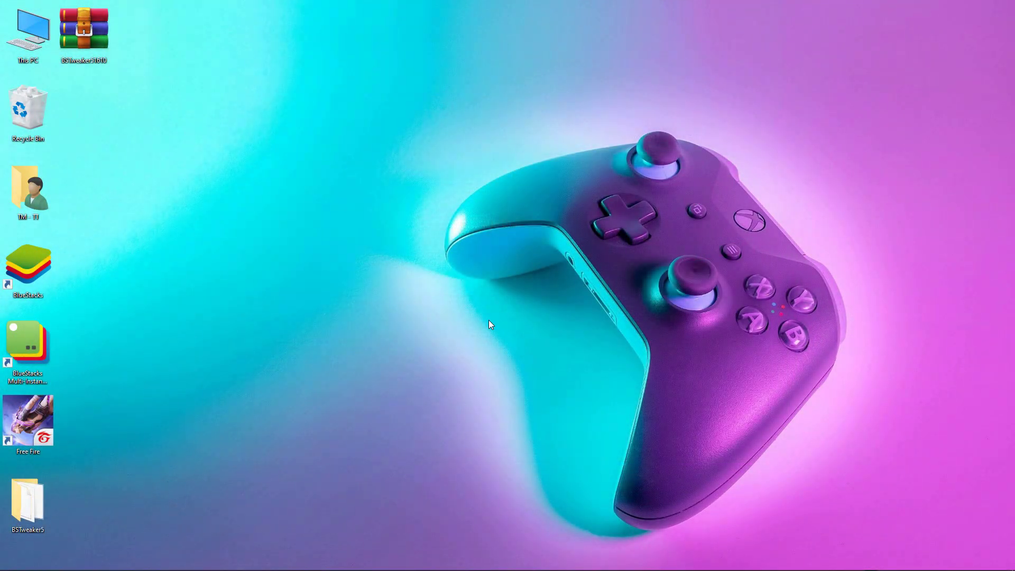
Step: Search Windows for "pointer options", open the mouse pointer settings, turn off Enhance pointer precision and apply the change
{"action": "left_click", "coordinate": [11, 559]}
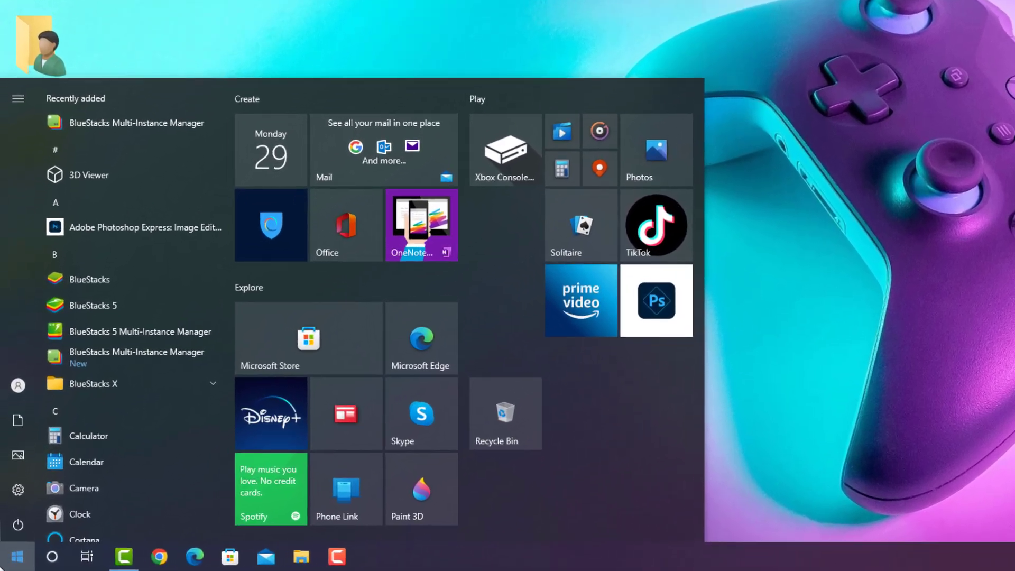
{"action": "type", "text": "pointer options"}
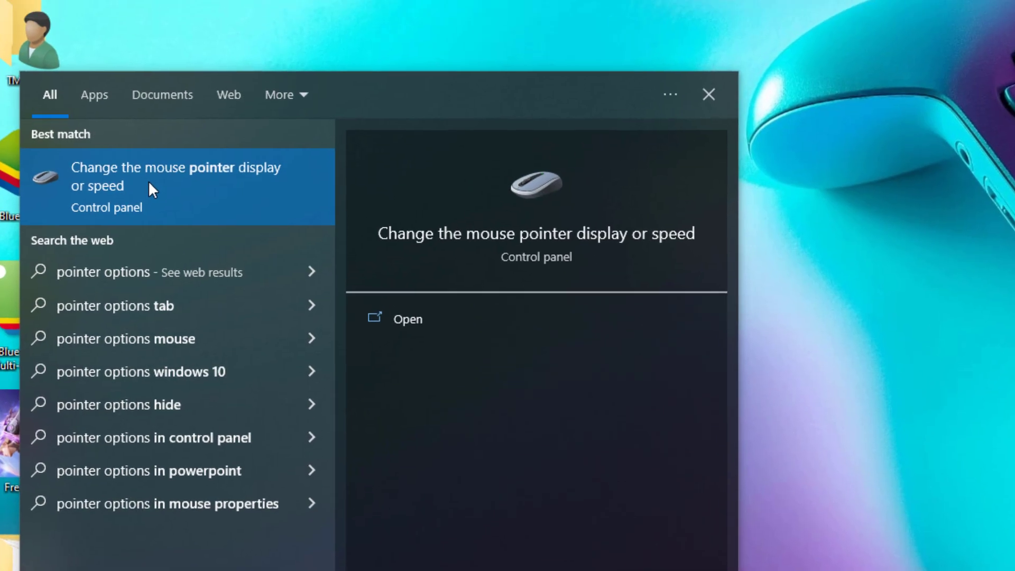
{"action": "left_click", "coordinate": [166, 104]}
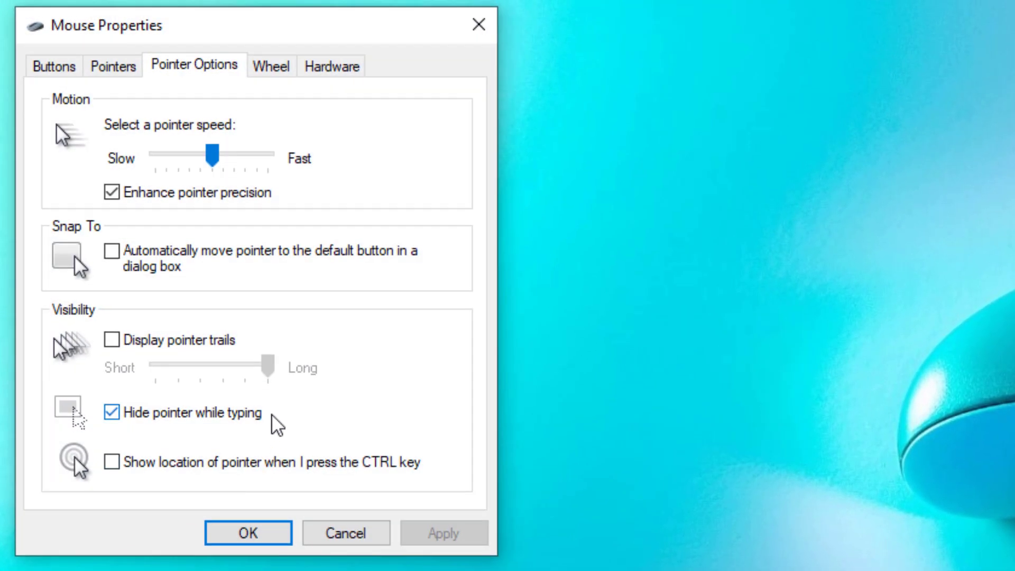
{"action": "left_click", "coordinate": [109, 193]}
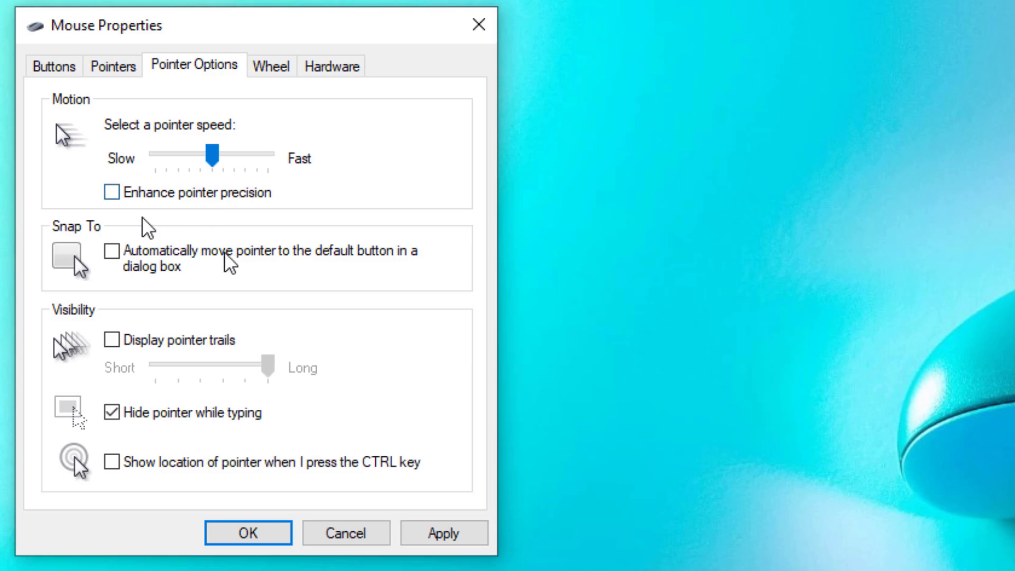
{"action": "left_click", "coordinate": [439, 534]}
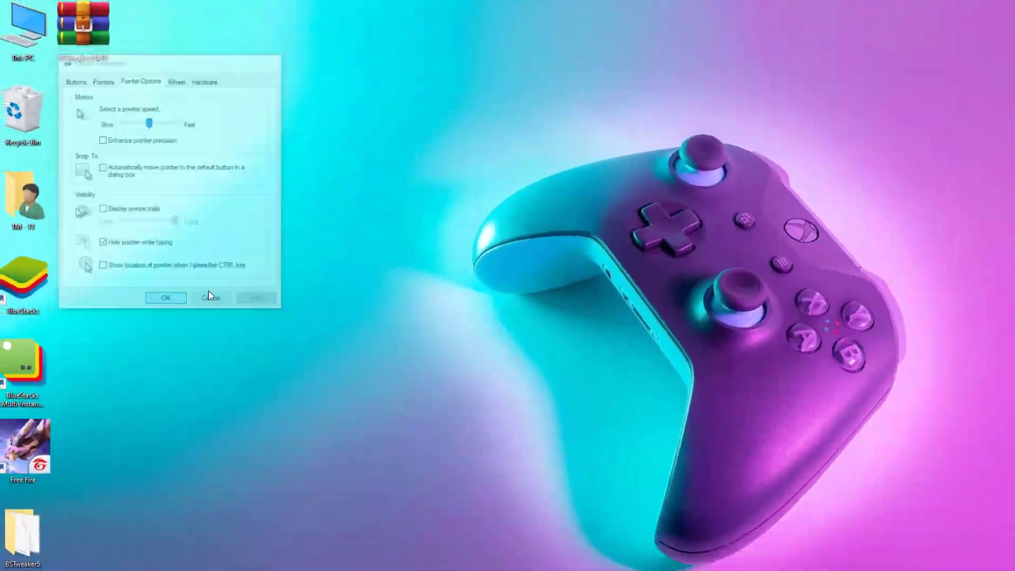